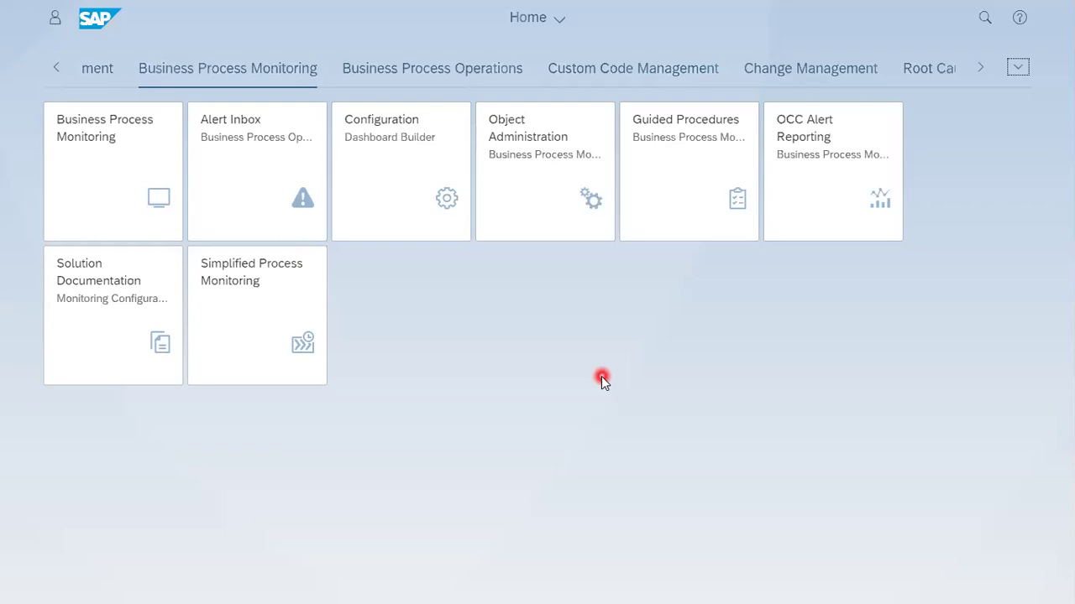
Open Solution Documentation from the Business Process Monitoring group of the launchpad.
{"action": "left_click", "coordinate": [1017, 71]}
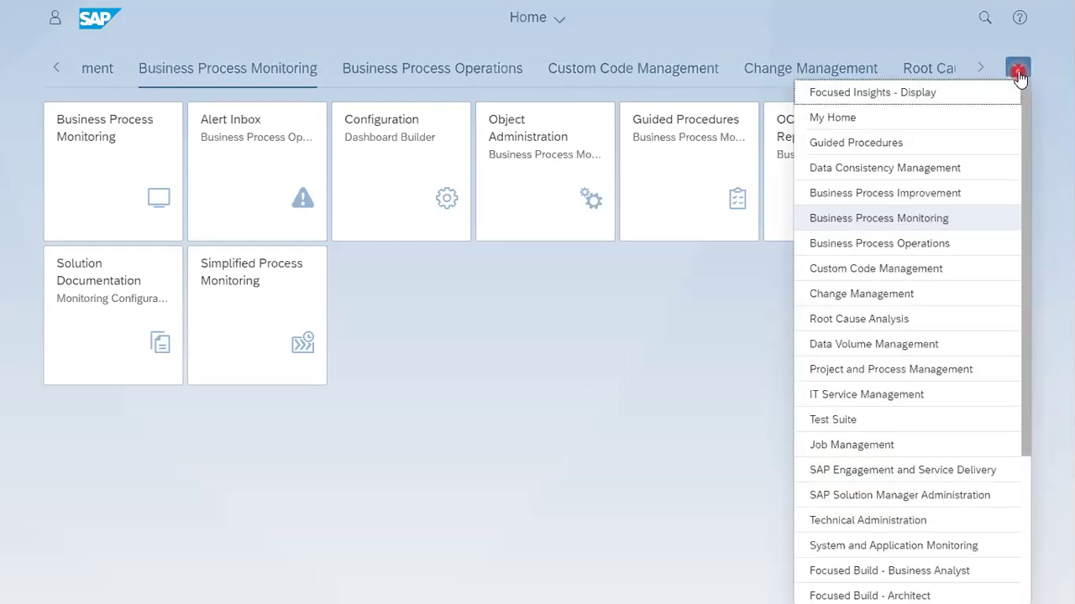
{"action": "left_click", "coordinate": [848, 223]}
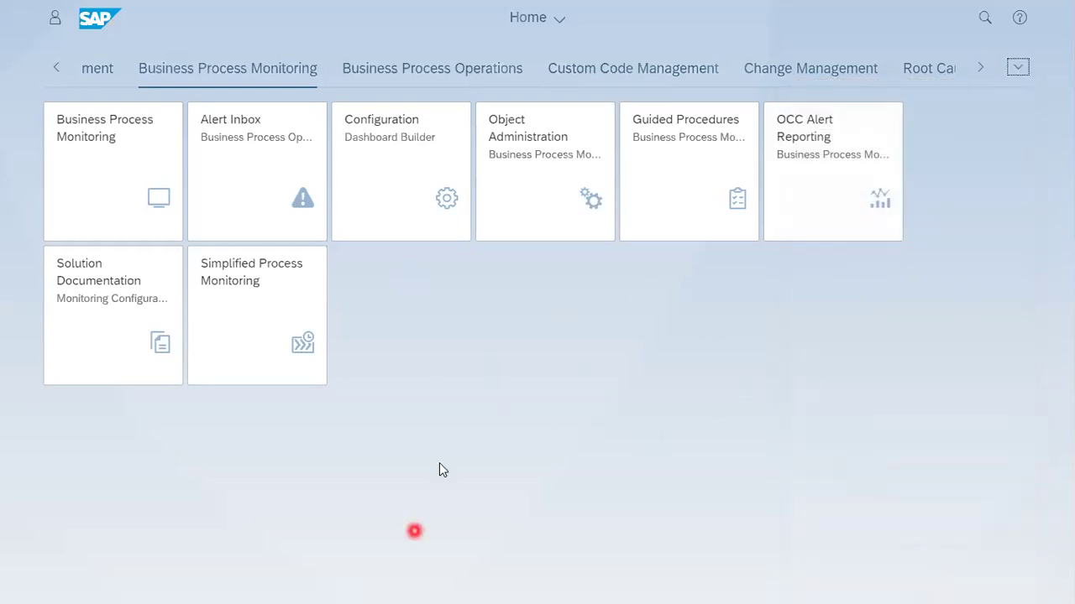
{"action": "left_click", "coordinate": [104, 326]}
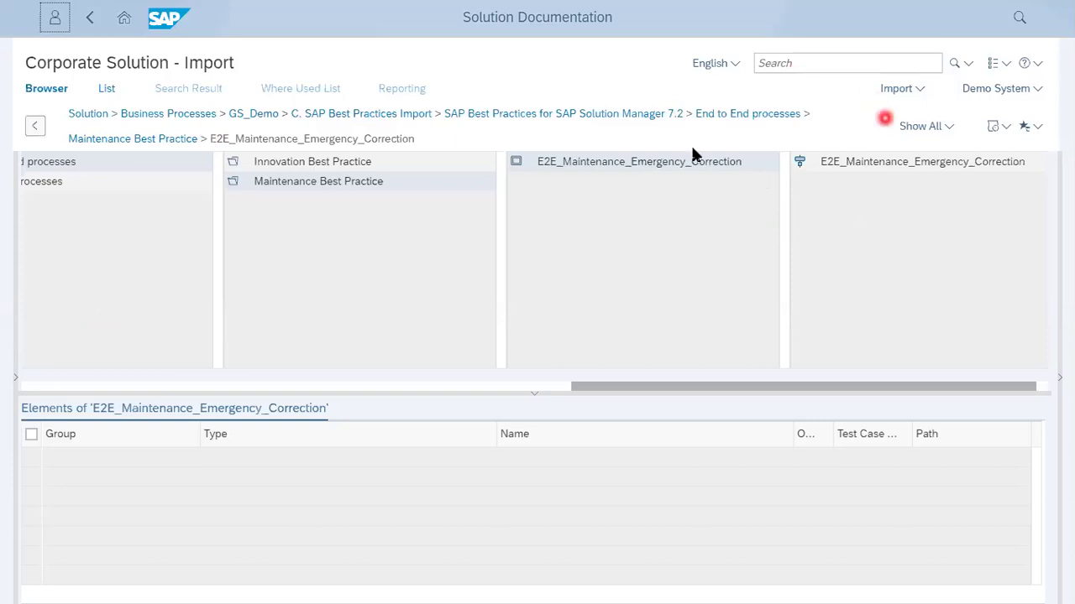
Switch the Corporate Solution from the Import branch to the Operations branch and check the available system roles.
{"action": "left_click", "coordinate": [919, 89]}
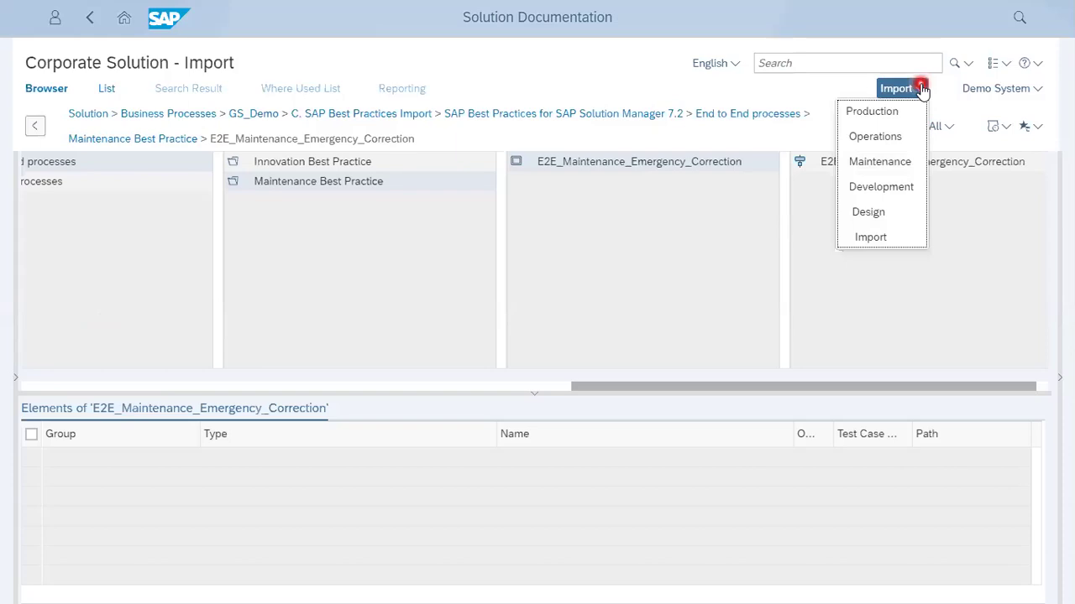
{"action": "left_click", "coordinate": [880, 139]}
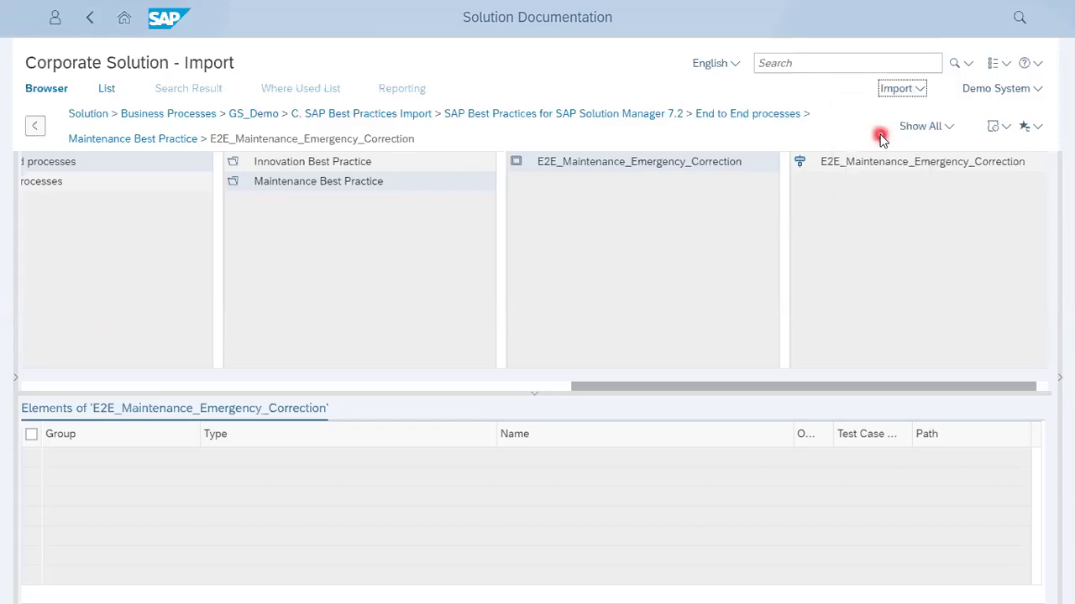
{"action": "left_click", "coordinate": [996, 89]}
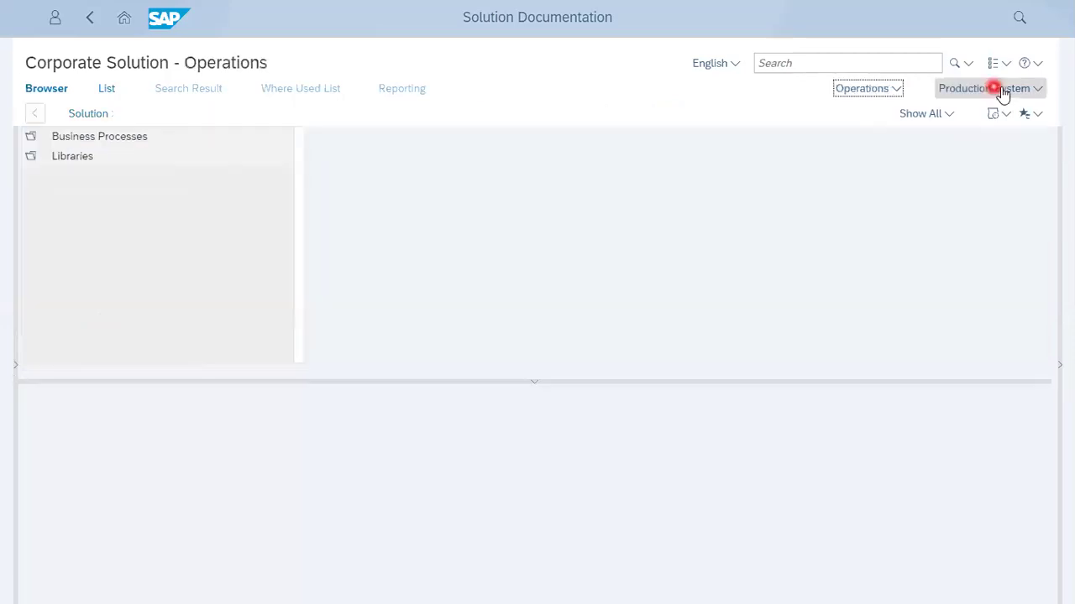
{"action": "left_click", "coordinate": [1035, 90]}
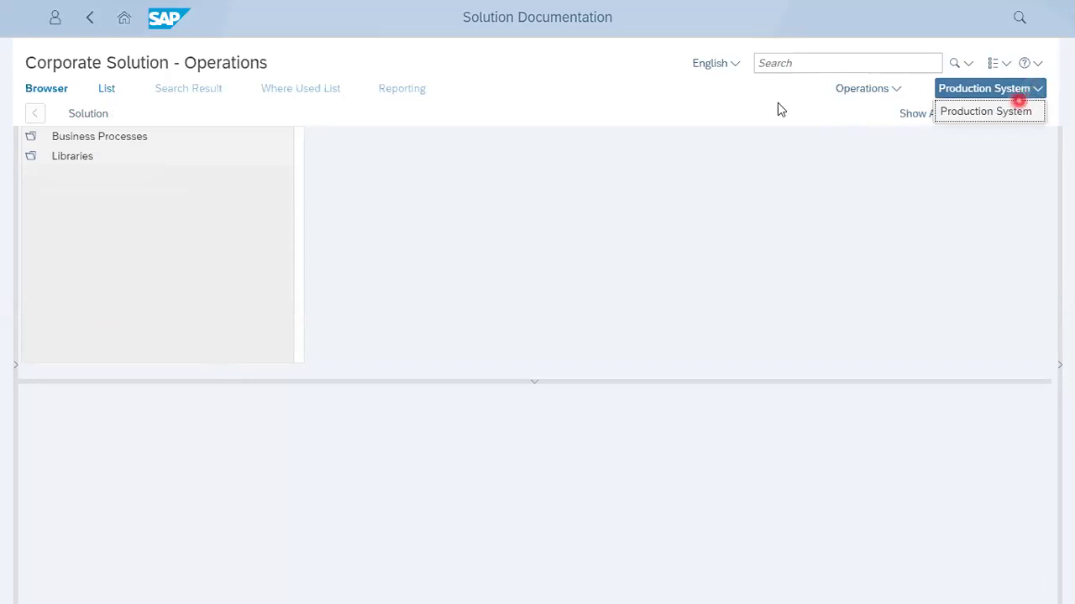
{"action": "left_click", "coordinate": [639, 202]}
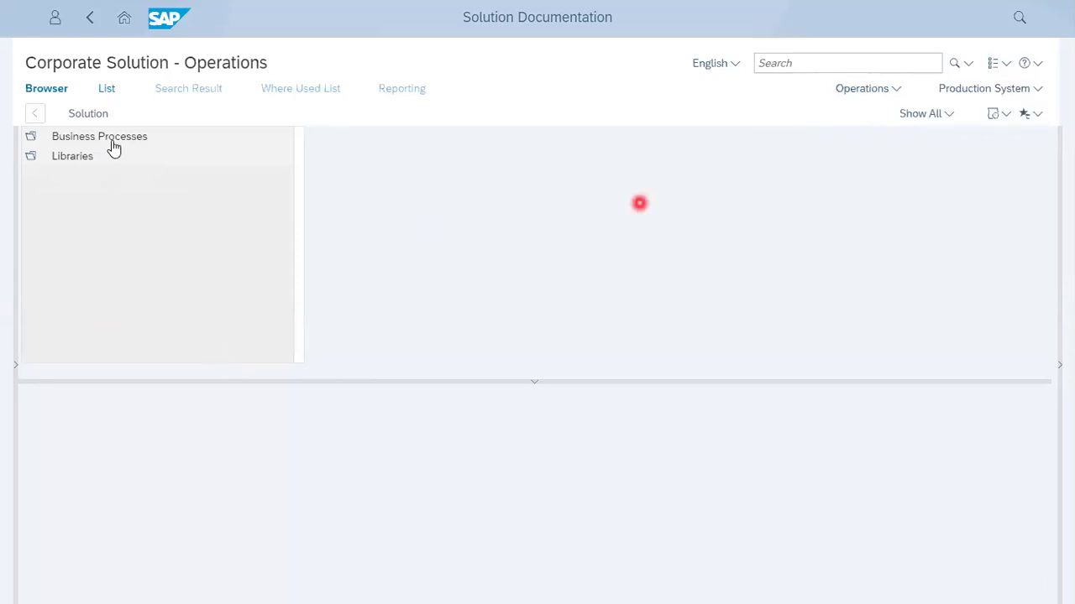
Browse Business Processes through Best practise and SAP Best Practices Import to the A. End-to-End Processes folder.
{"action": "left_click", "coordinate": [114, 144]}
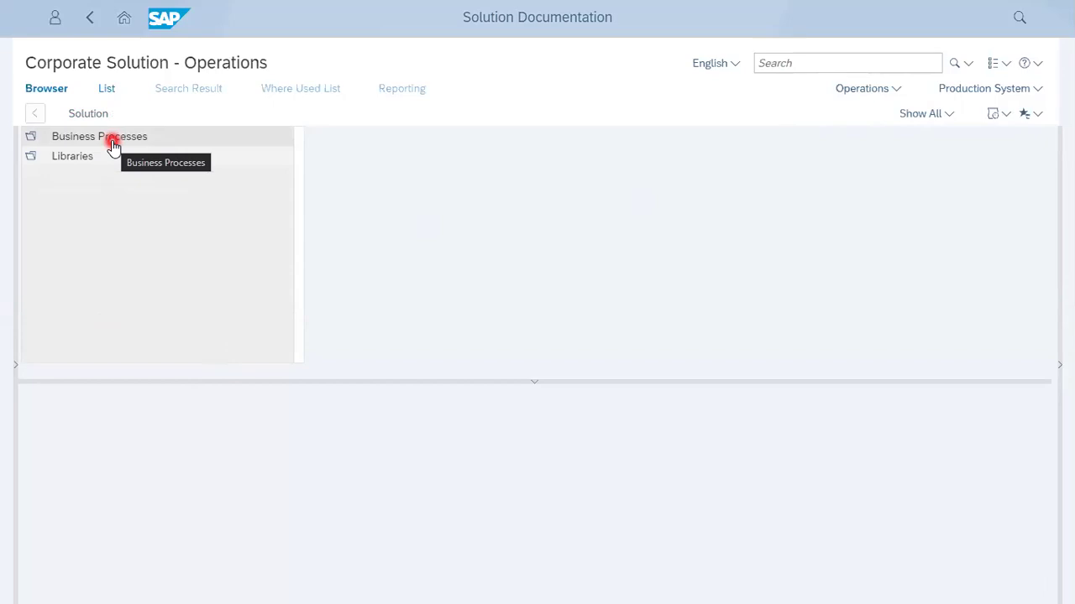
{"action": "left_click", "coordinate": [113, 144]}
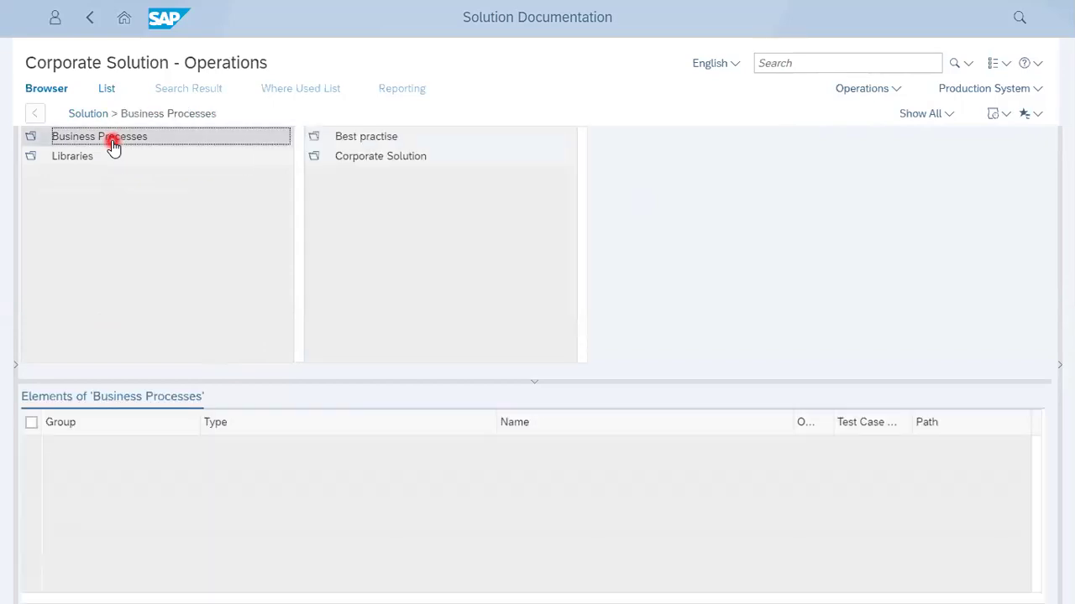
{"action": "left_click", "coordinate": [366, 136]}
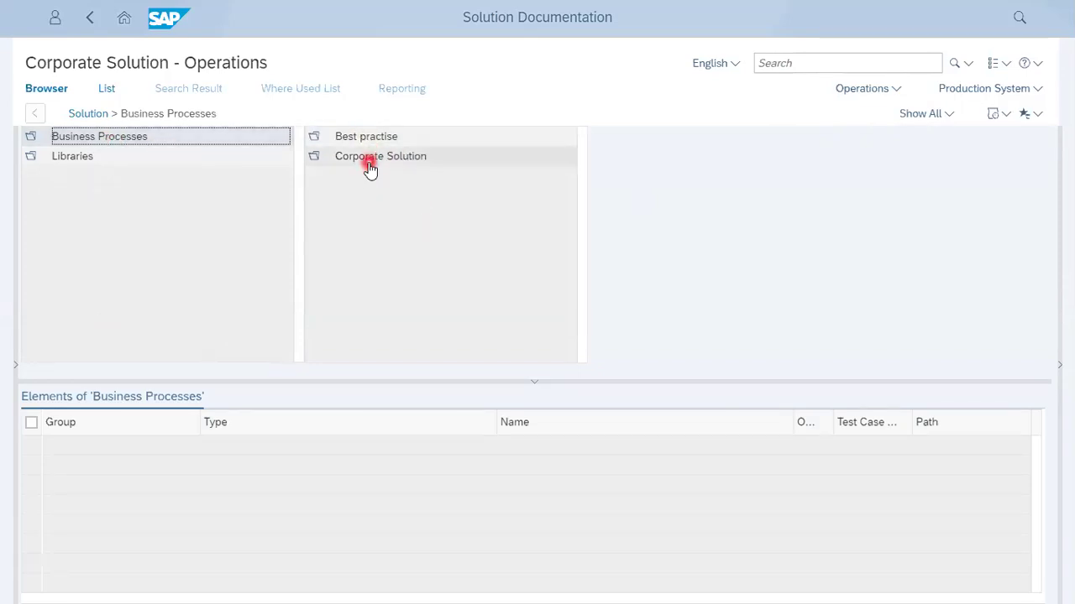
{"action": "left_click", "coordinate": [370, 160]}
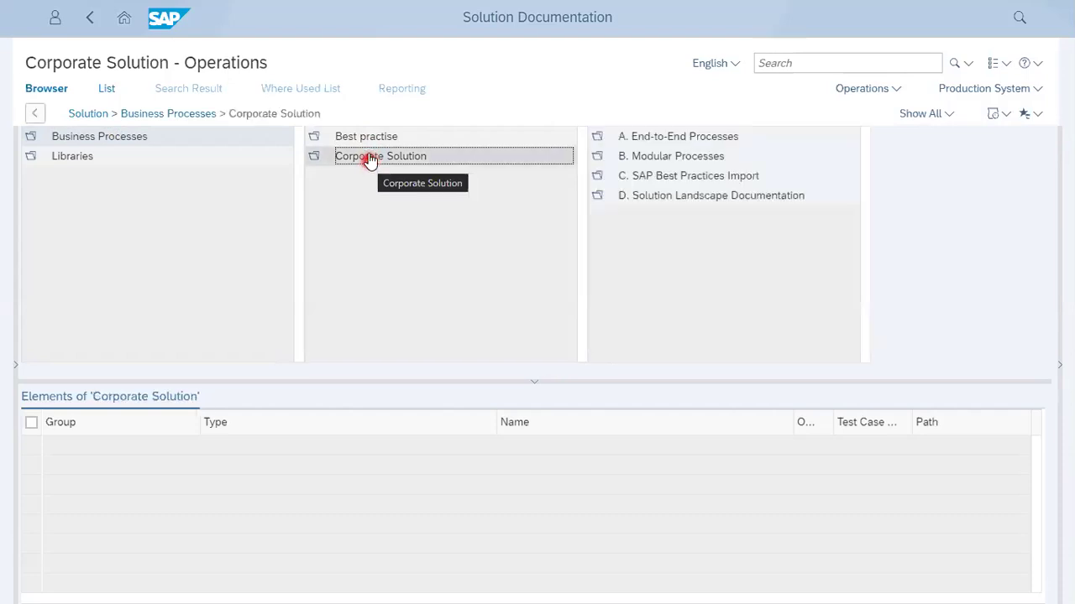
{"action": "left_click", "coordinate": [366, 141]}
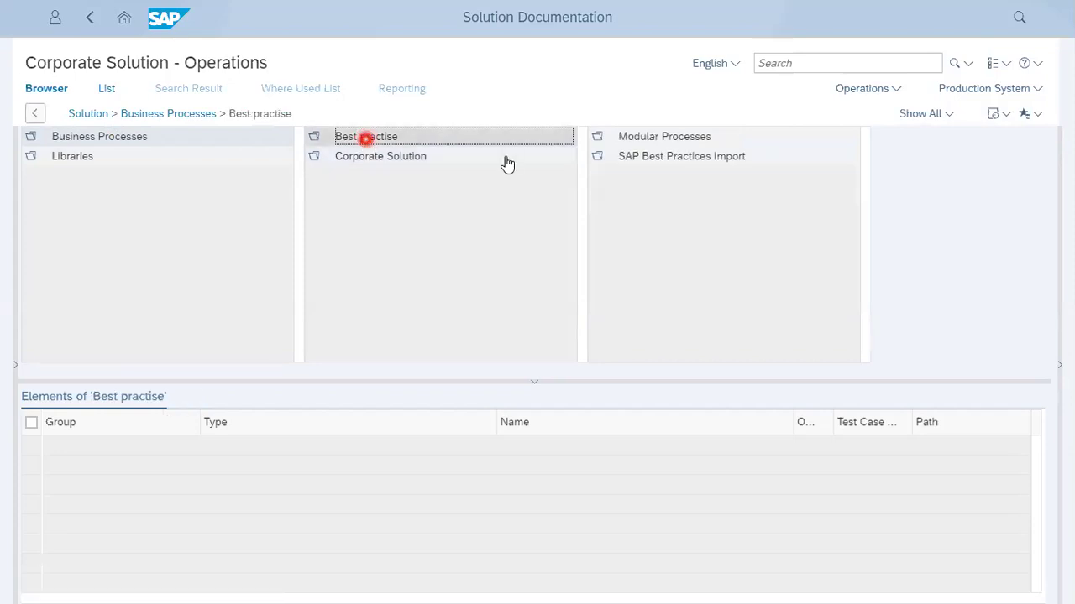
{"action": "left_click", "coordinate": [700, 162]}
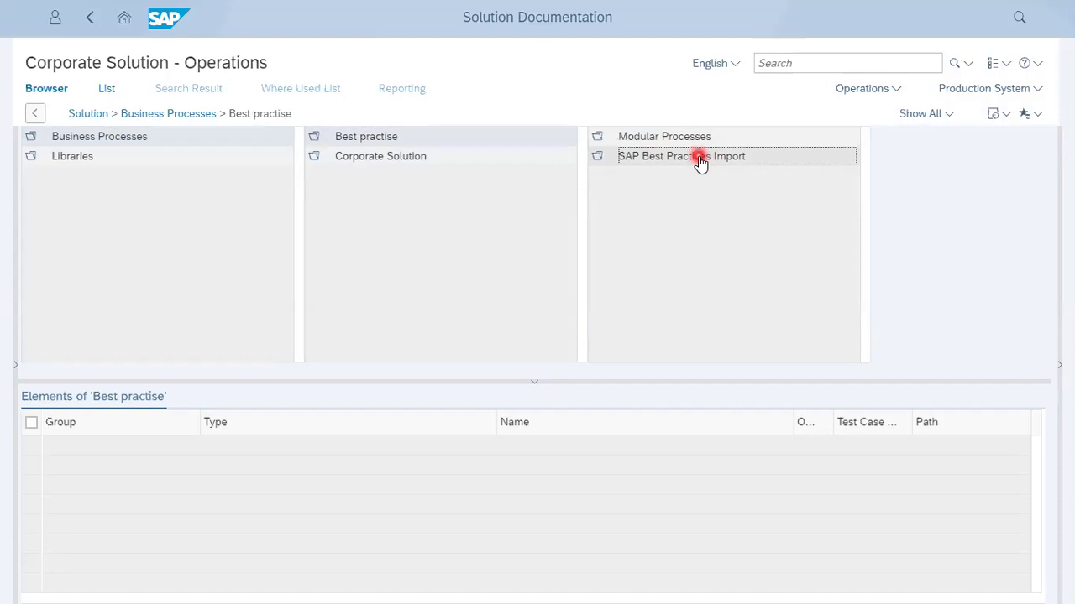
{"action": "left_click", "coordinate": [819, 139]}
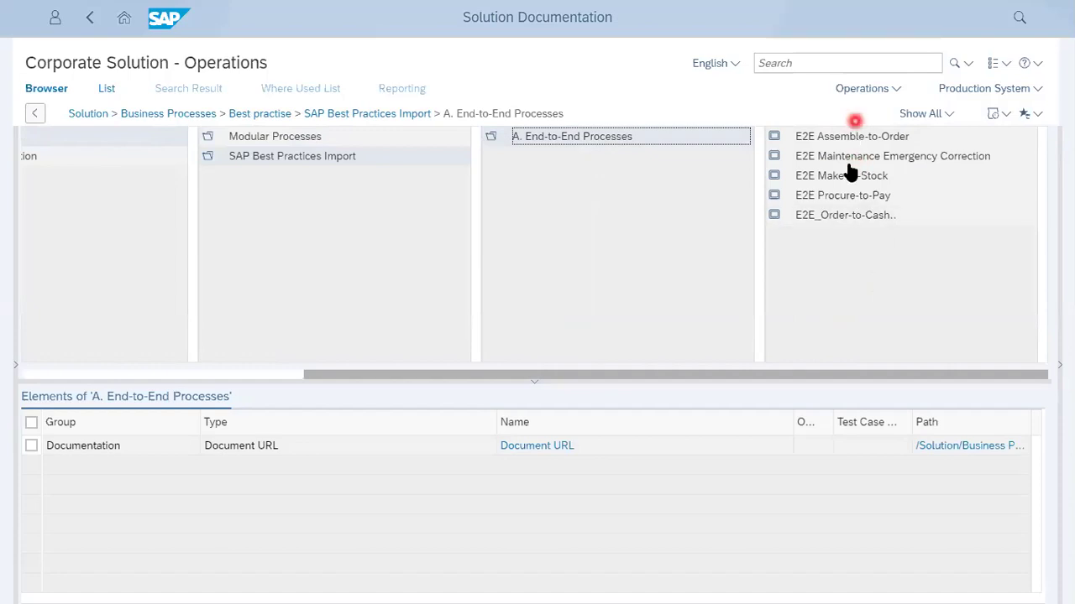
Open the Sales Order Entry process step of E2E_OTC_Sale-from-Stock Direct Sales within the E2E_Order-to-Cash.. scenario.
{"action": "left_click", "coordinate": [851, 216]}
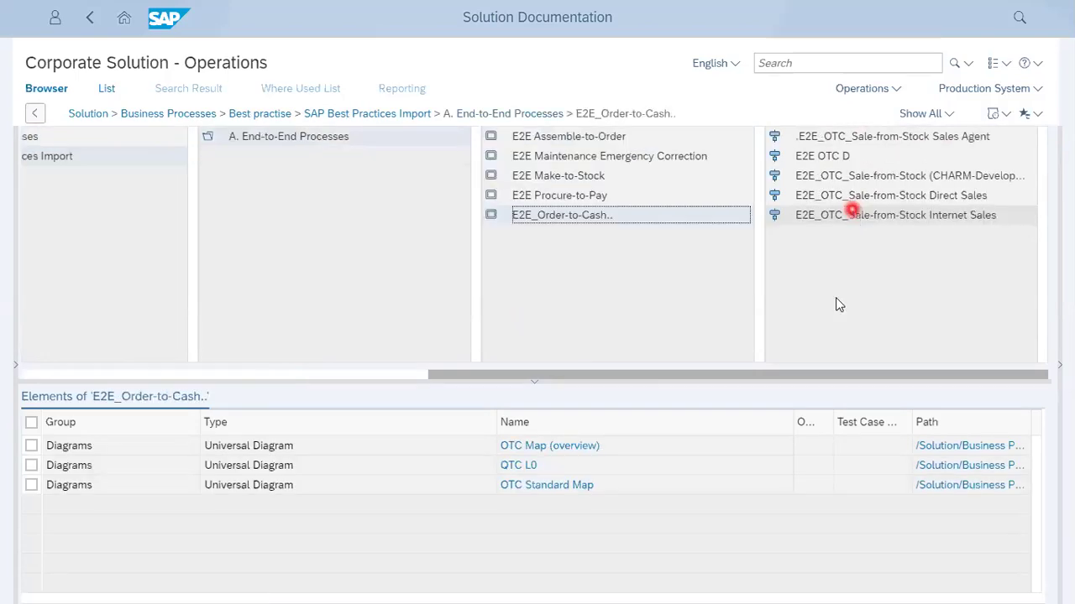
{"action": "left_click", "coordinate": [898, 202]}
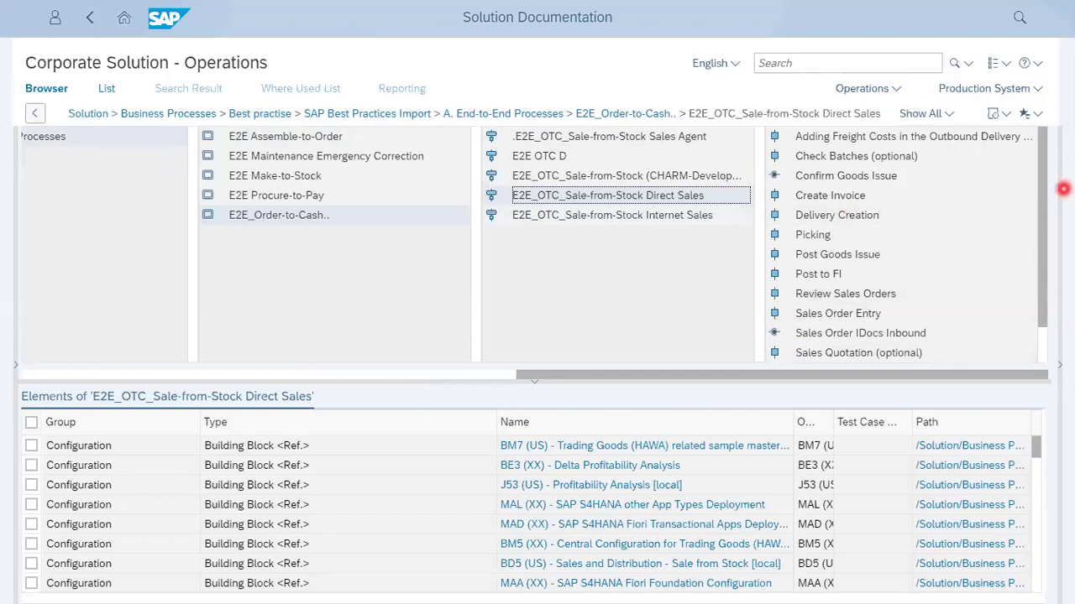
{"action": "left_click_drag", "start_coordinate": [1043, 192], "coordinate": [1045, 258]}
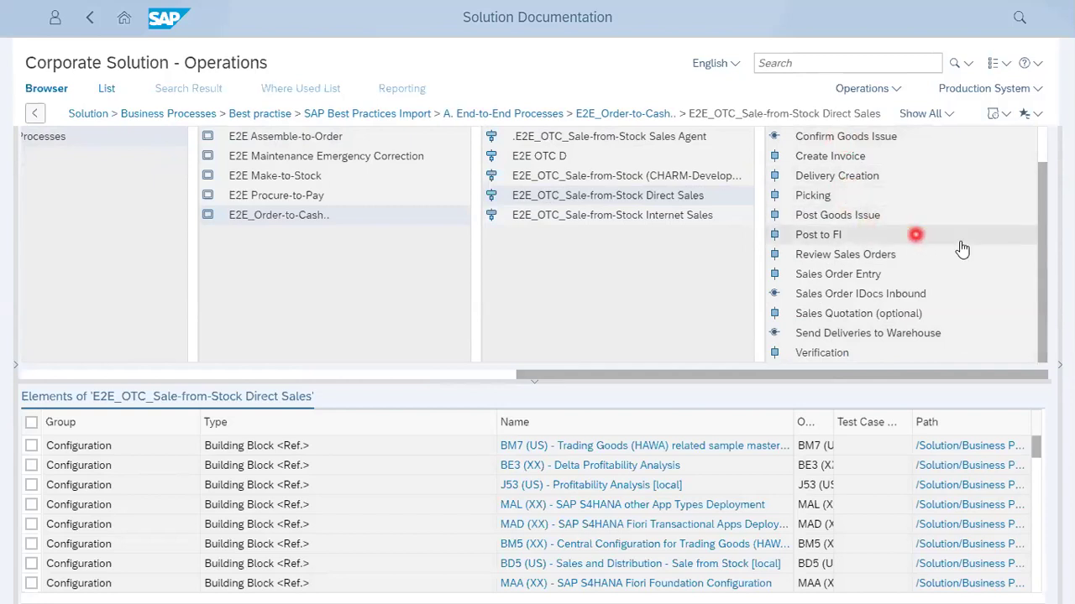
{"action": "left_click", "coordinate": [843, 277]}
{"action": "left_click", "coordinate": [512, 194]}
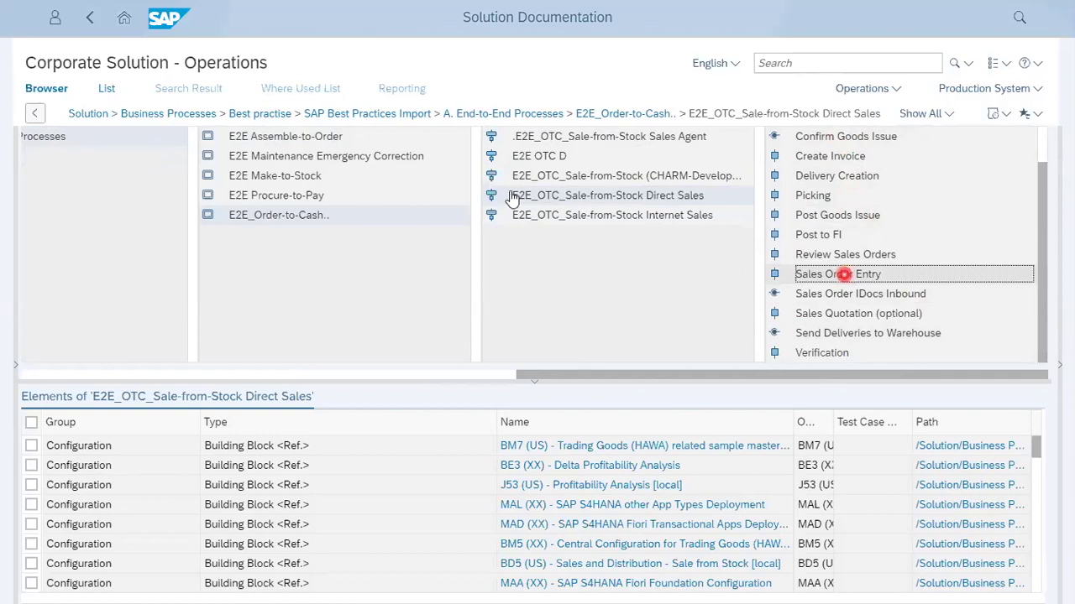
{"action": "left_click", "coordinate": [821, 275]}
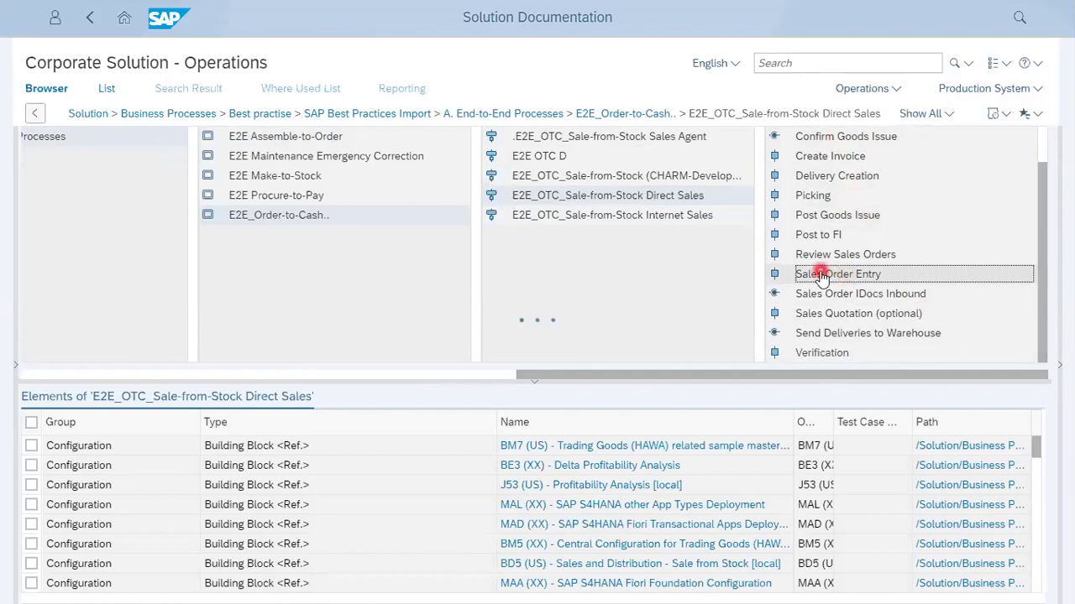
{"action": "left_click", "coordinate": [315, 208]}
{"action": "left_click", "coordinate": [302, 240]}
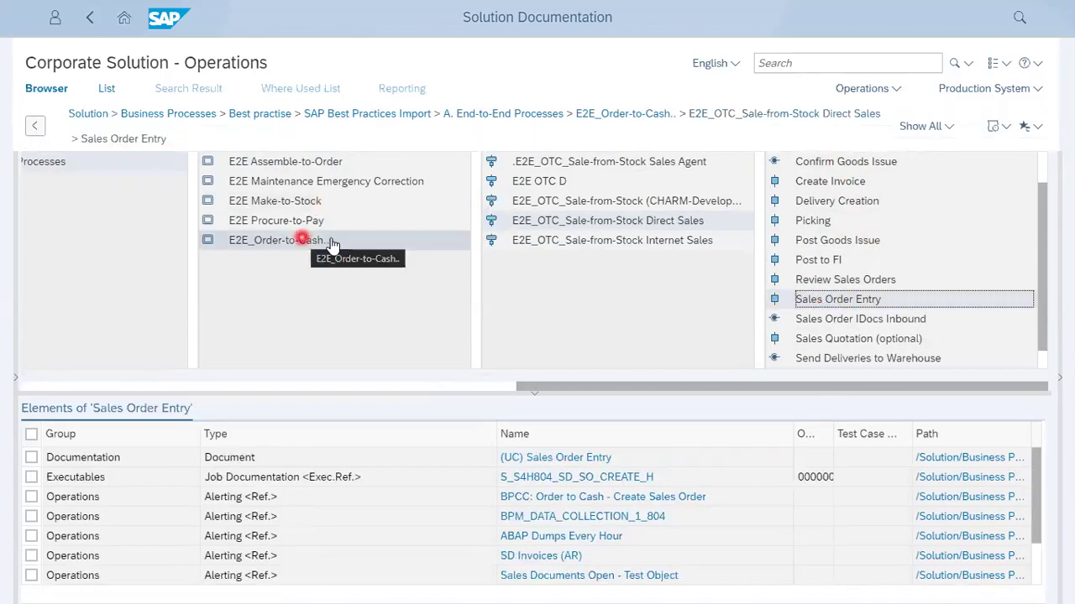
{"action": "left_click", "coordinate": [839, 302]}
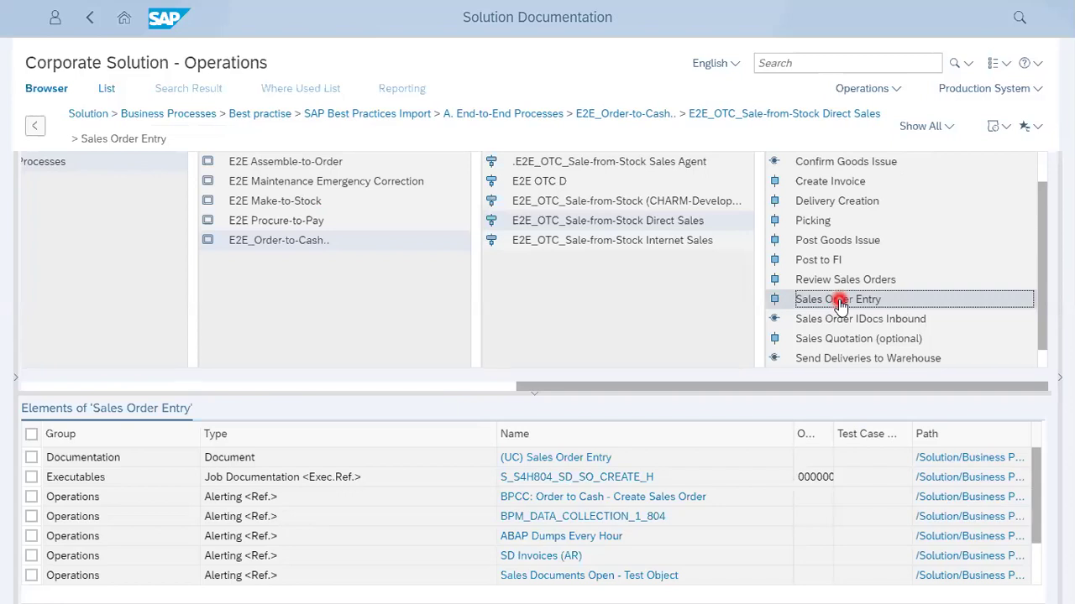
Enlarge the elements list of Sales Order Entry and start creating a new Operations element of type Alerting.
{"action": "left_click_drag", "start_coordinate": [534, 392], "coordinate": [539, 312]}
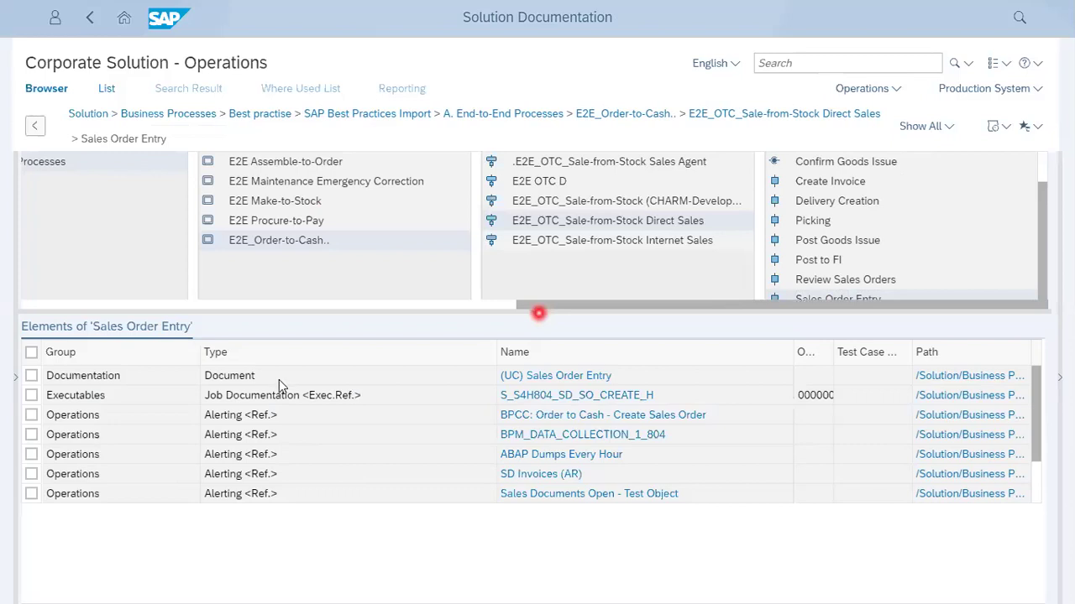
{"action": "right_click", "coordinate": [164, 382]}
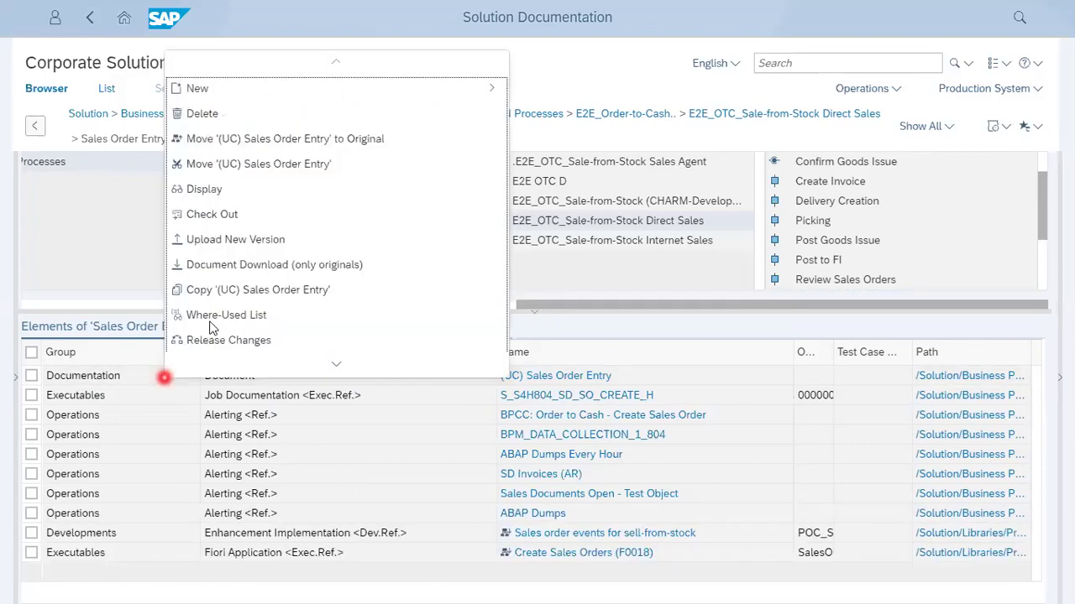
{"action": "left_click", "coordinate": [467, 96]}
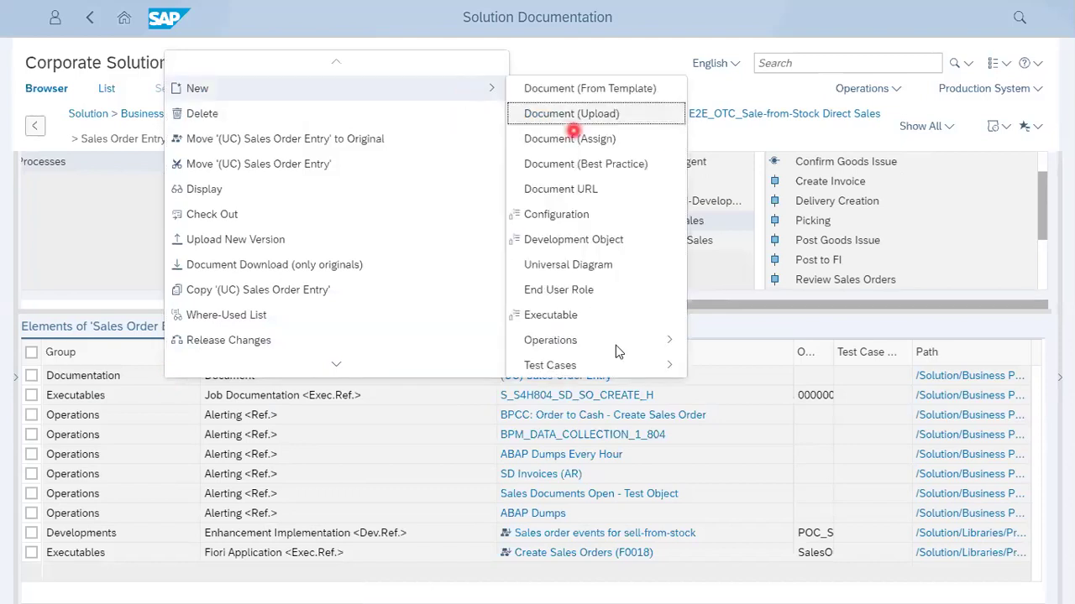
{"action": "left_click", "coordinate": [615, 344]}
{"action": "left_click", "coordinate": [708, 354]}
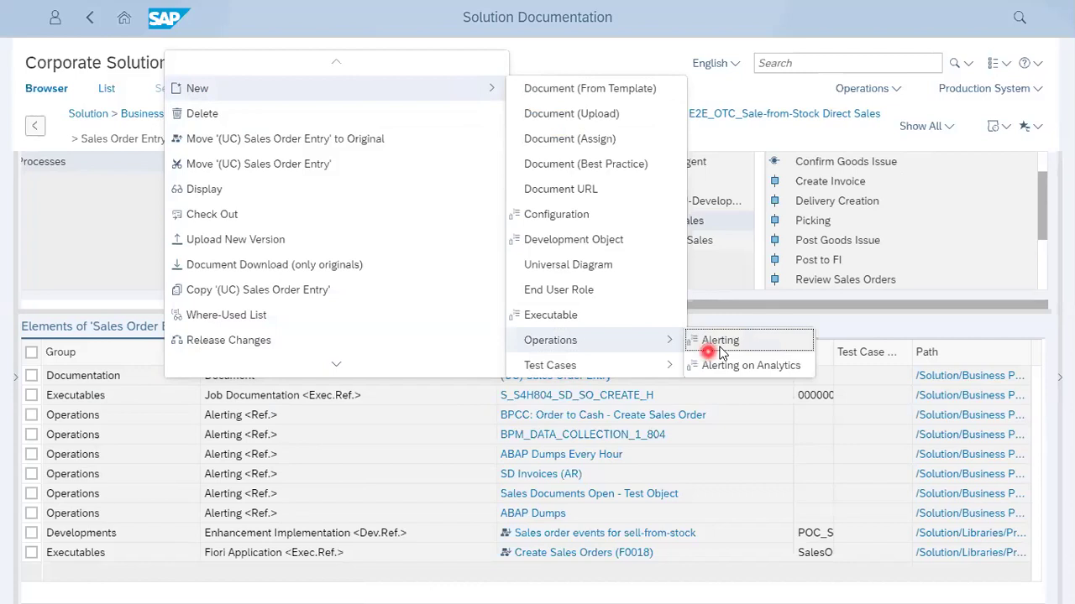
{"action": "left_click", "coordinate": [720, 351]}
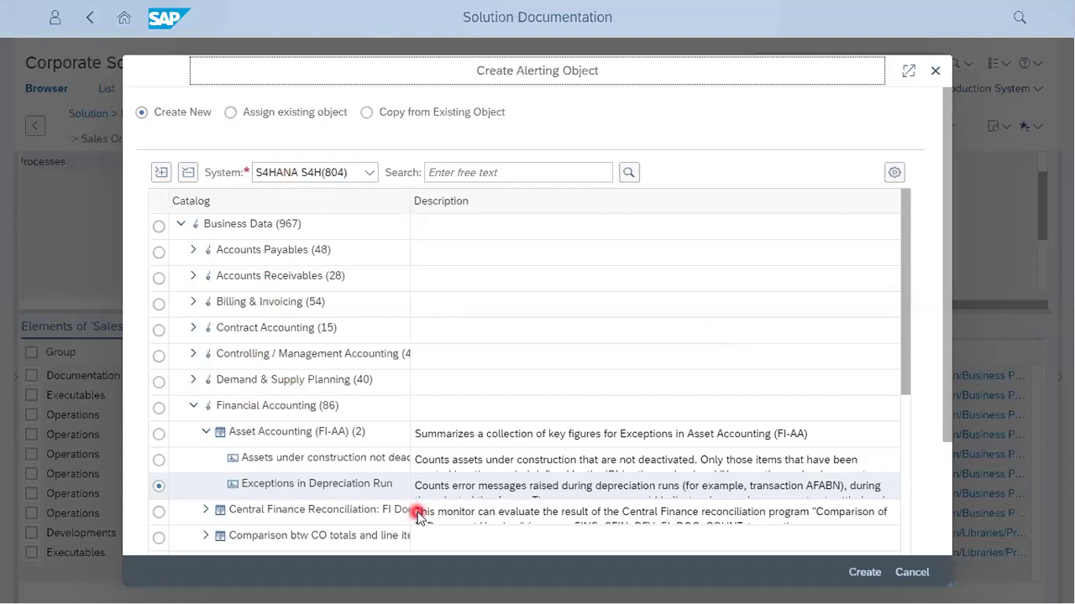
Collapse the Financial Accounting category in the alerting object catalog to show the other Business Data categories.
{"action": "mouse_move", "coordinate": [949, 230]}
{"action": "left_mouse_down"}
{"action": "mouse_move", "coordinate": [966, 373]}
{"action": "mouse_move", "coordinate": [959, 243]}
{"action": "left_mouse_up"}
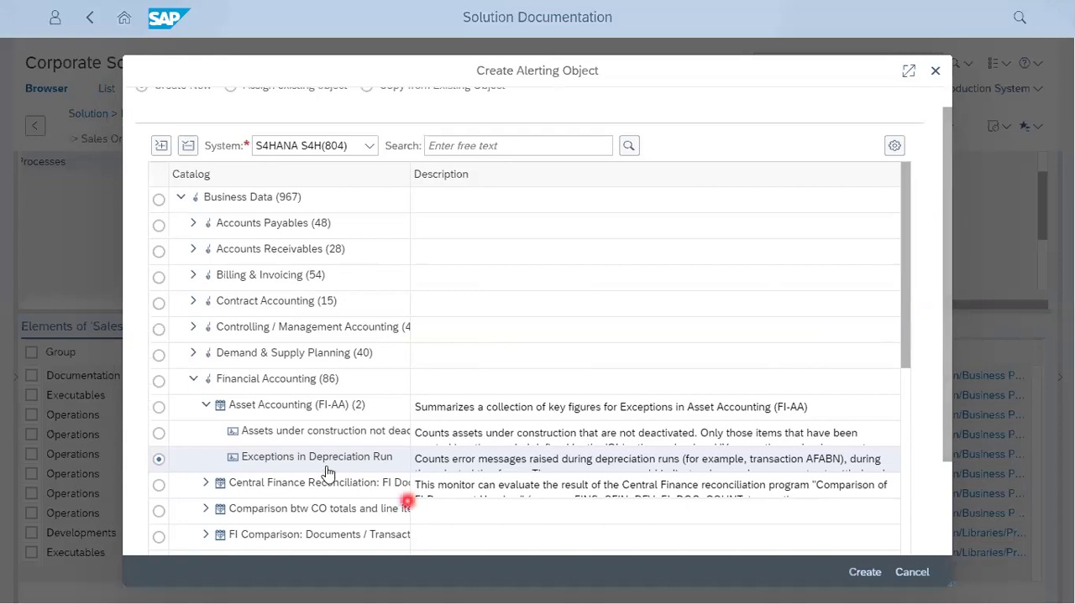
{"action": "left_click", "coordinate": [207, 407]}
{"action": "left_click", "coordinate": [192, 383]}
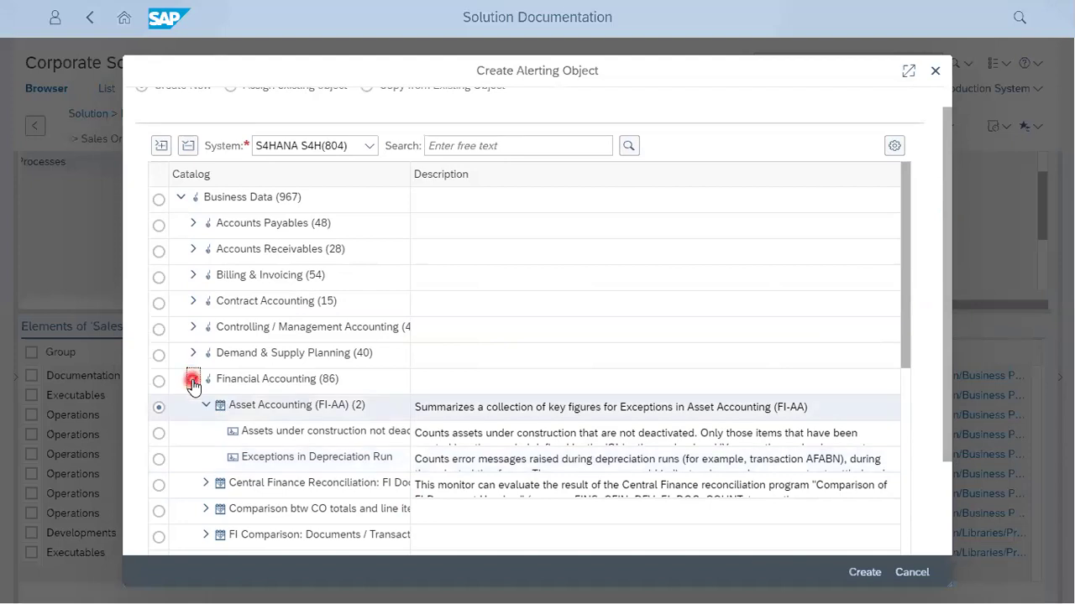
{"action": "left_click", "coordinate": [192, 383]}
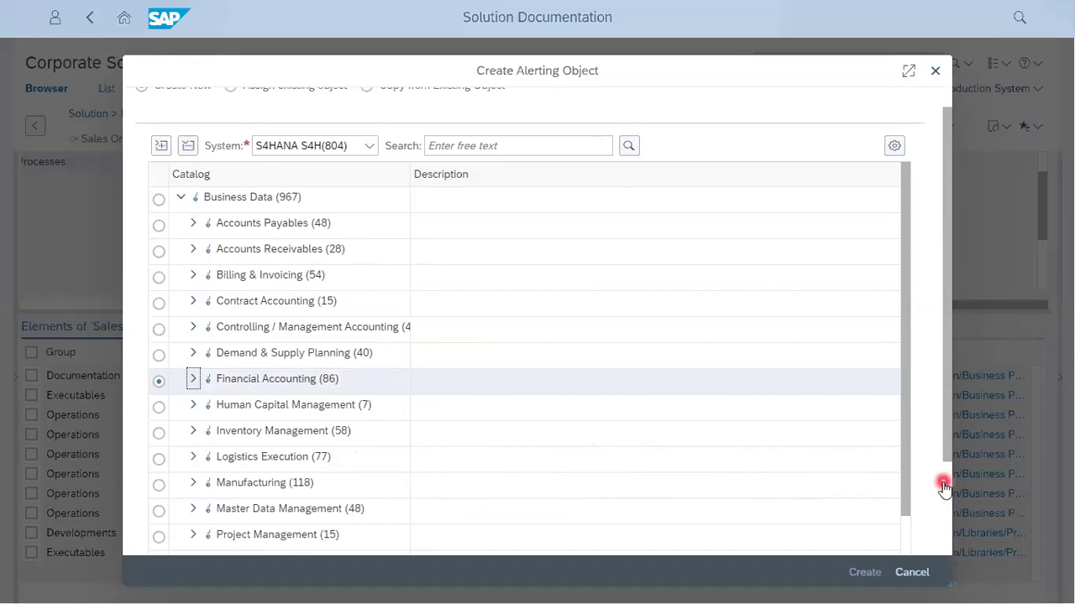
{"action": "scroll", "coordinate": [335, 337], "scroll_direction": "down", "scroll_amount": 3}
{"action": "left_click", "coordinate": [194, 255]}
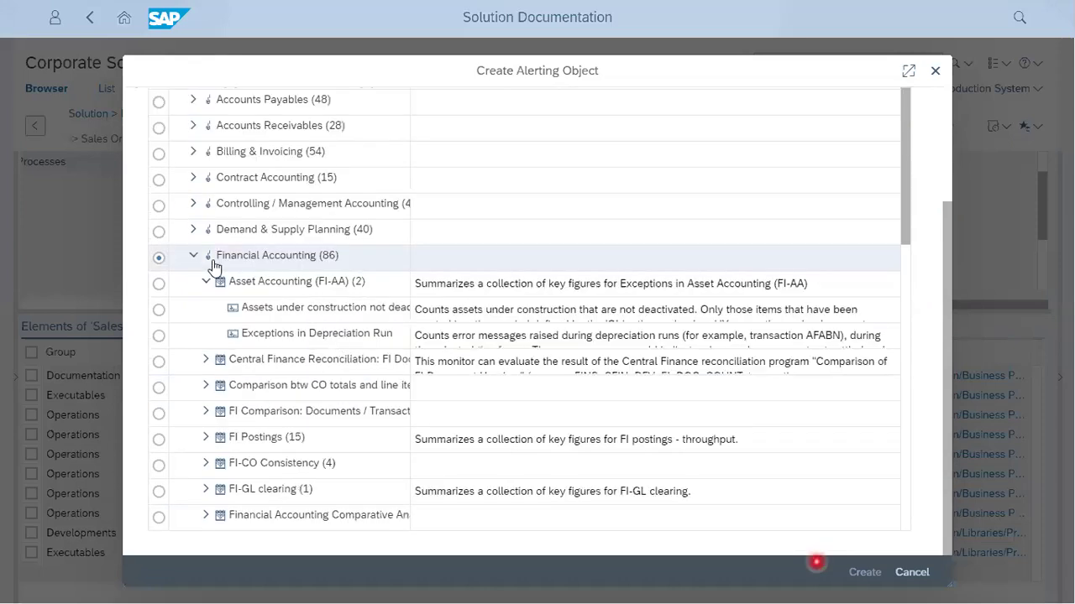
{"action": "left_click", "coordinate": [192, 255]}
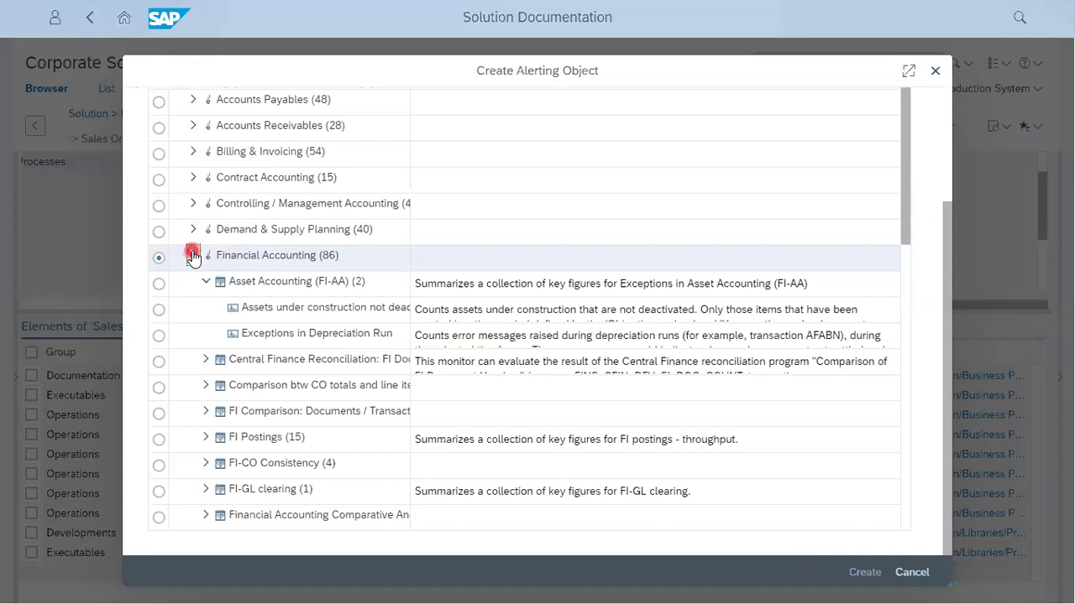
{"action": "left_click", "coordinate": [240, 357]}
{"action": "left_click", "coordinate": [563, 417]}
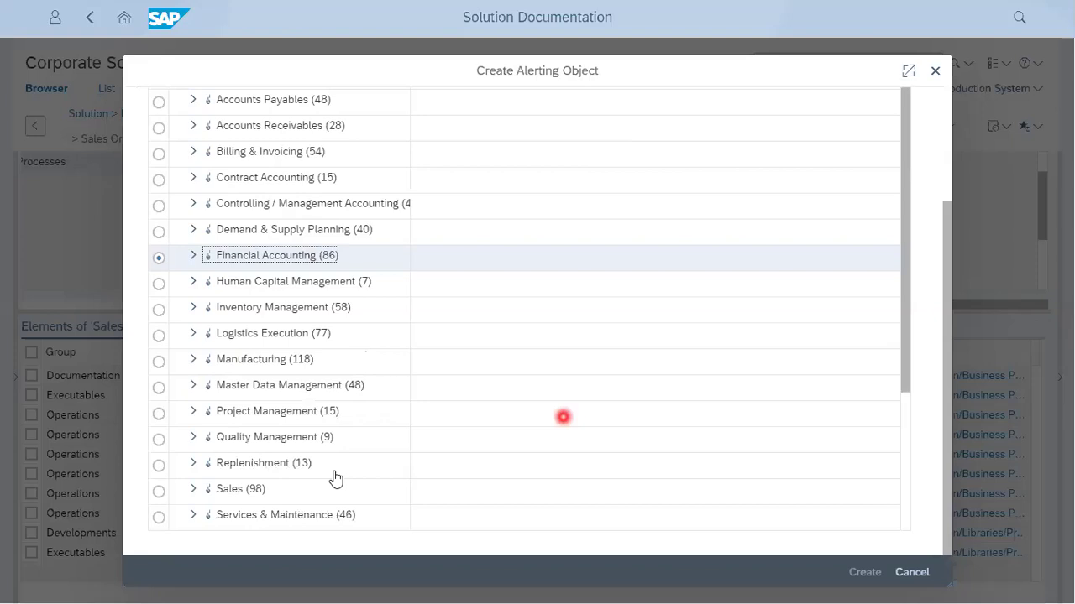
Expand the Sales category under Business Data in the alerting object catalog.
{"action": "left_click", "coordinate": [203, 489]}
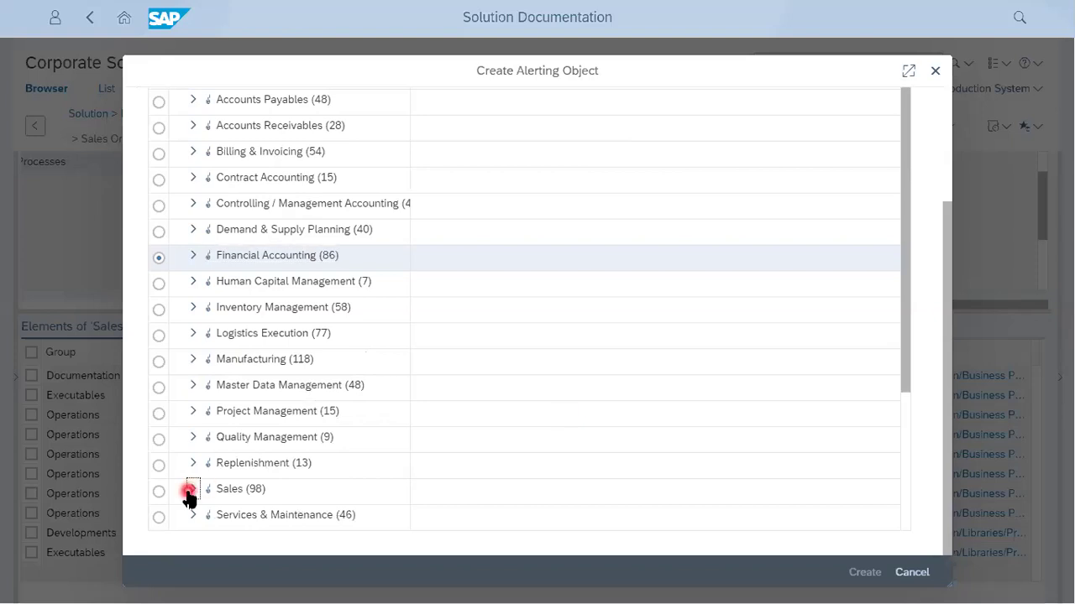
{"action": "left_click", "coordinate": [823, 454]}
{"action": "left_click", "coordinate": [904, 466]}
{"action": "left_click", "coordinate": [926, 445]}
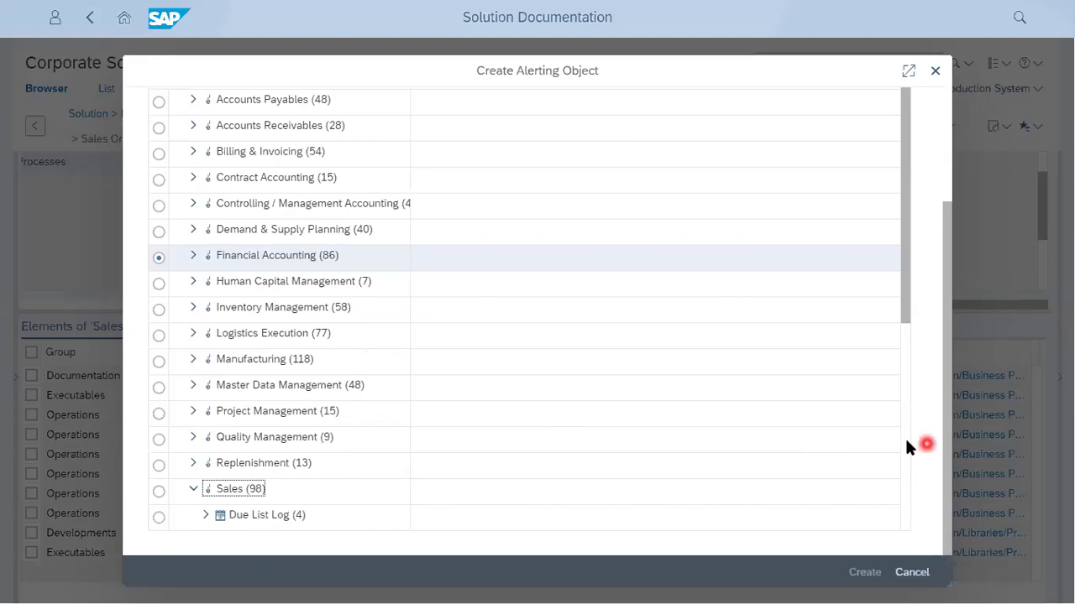
Expand the Sales Documents key figure collection within the Sales category of the alerting object catalog.
{"action": "left_click", "coordinate": [905, 440]}
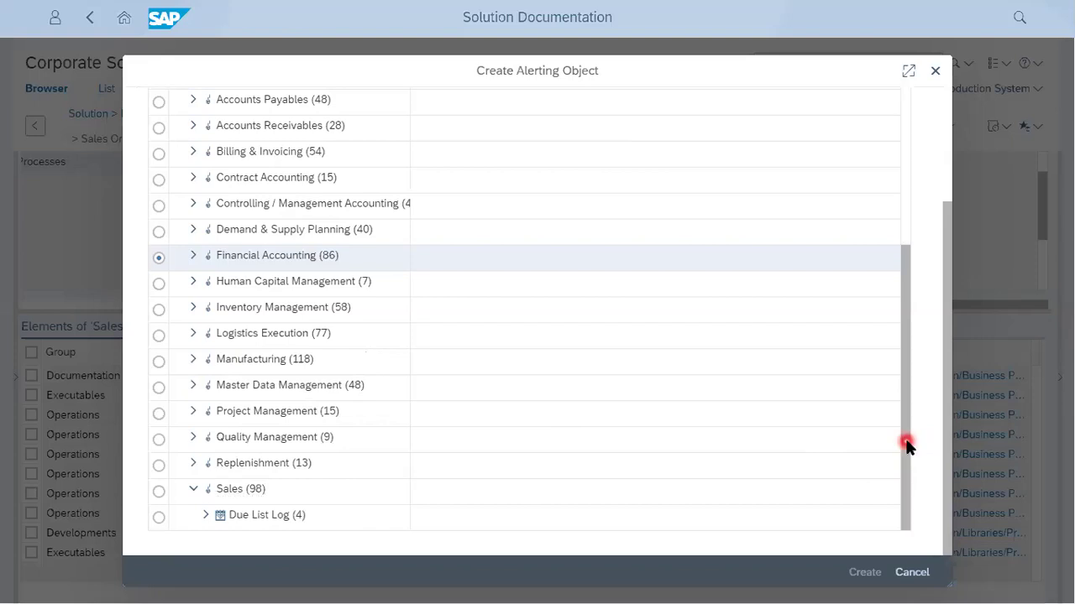
{"action": "left_click", "coordinate": [902, 544]}
{"action": "scroll", "coordinate": [220, 241], "scroll_direction": "down", "scroll_amount": 4}
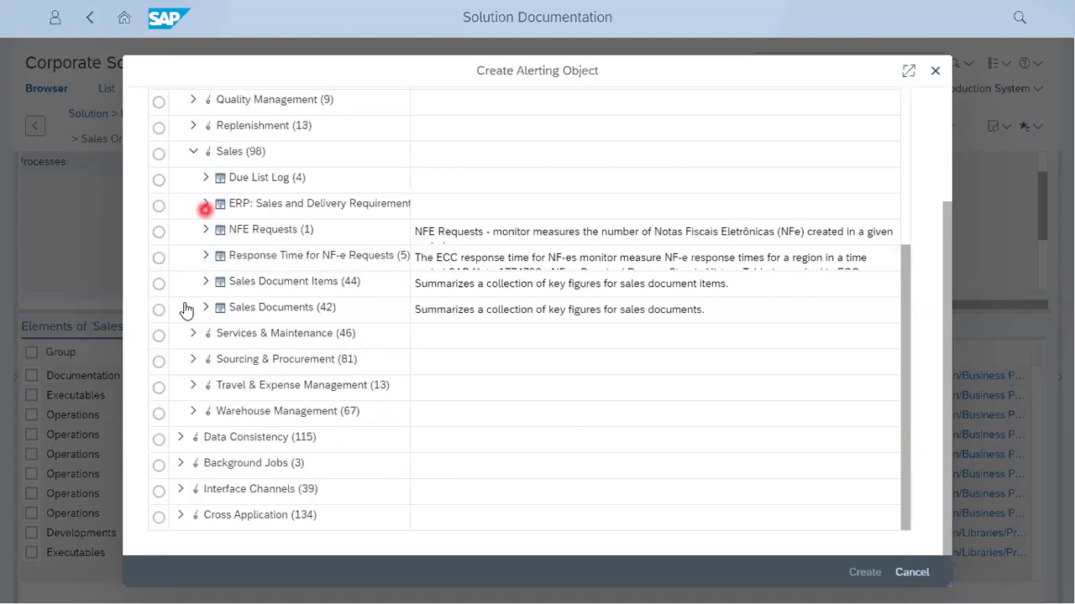
{"action": "left_click", "coordinate": [203, 206]}
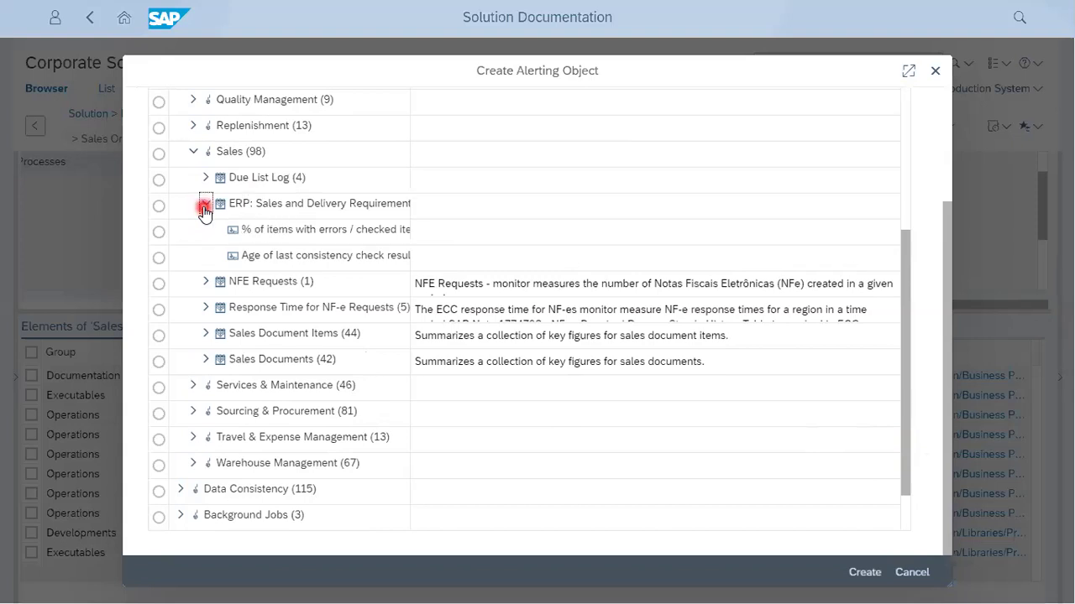
{"action": "left_click", "coordinate": [205, 361]}
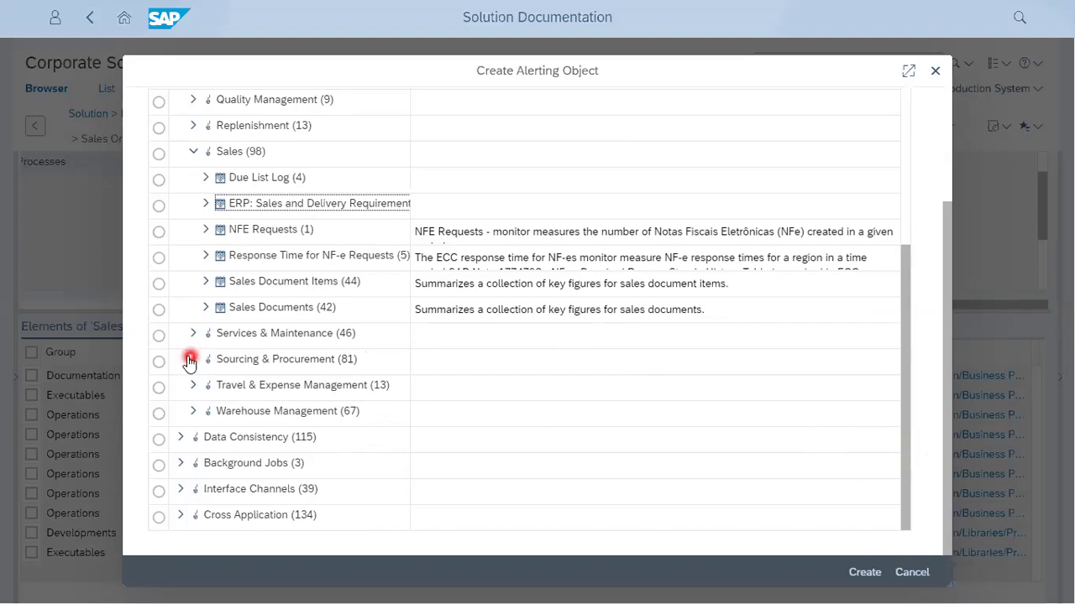
{"action": "left_click", "coordinate": [206, 309]}
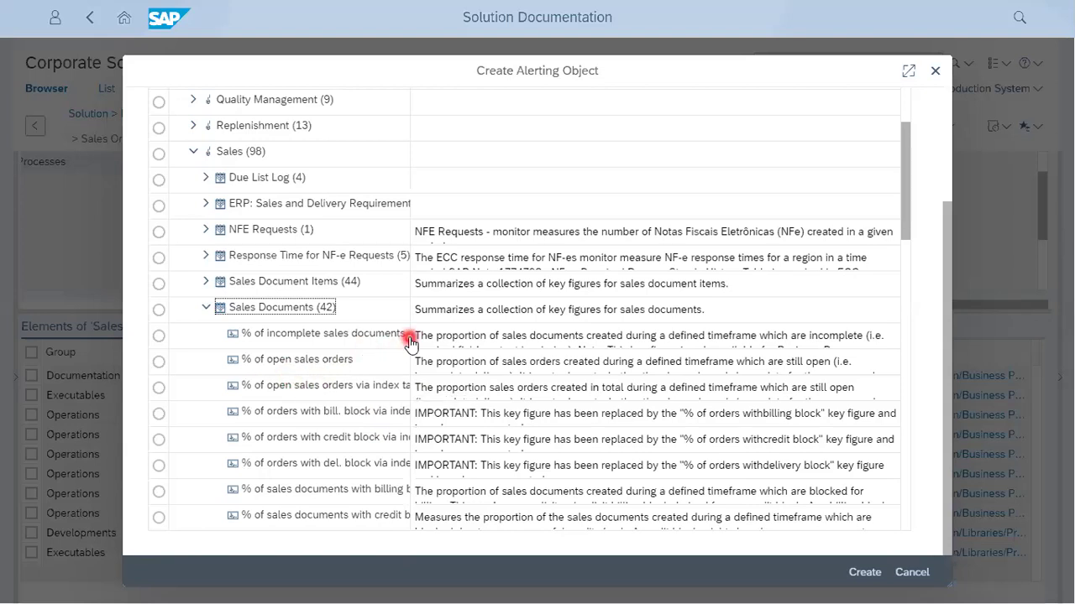
Create the alerting object from the "% of incomplete sales documents" key figure.
{"action": "left_click", "coordinate": [159, 337]}
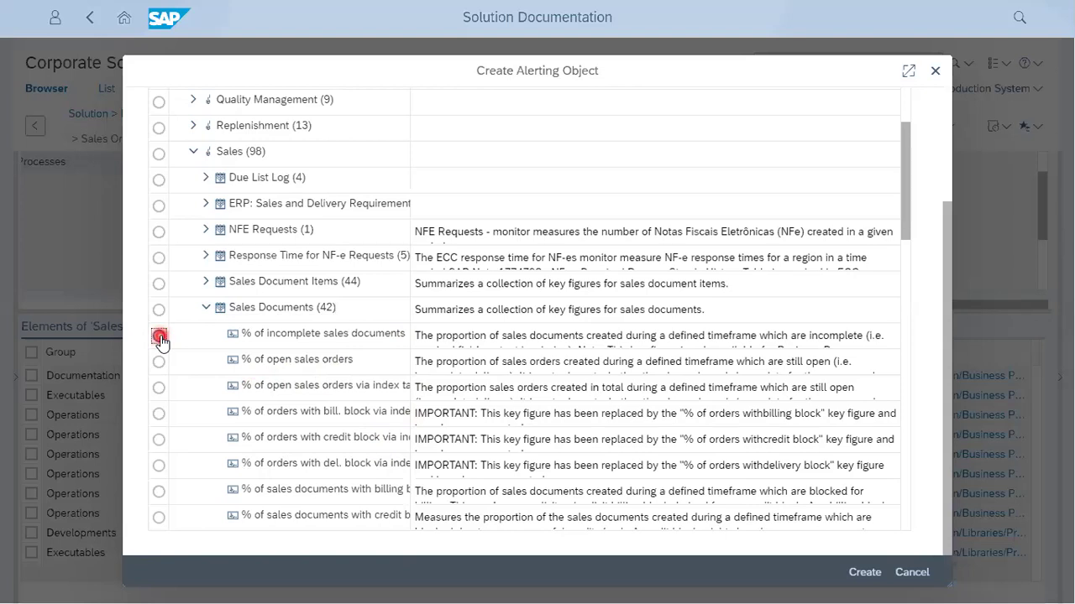
{"action": "left_click", "coordinate": [160, 338]}
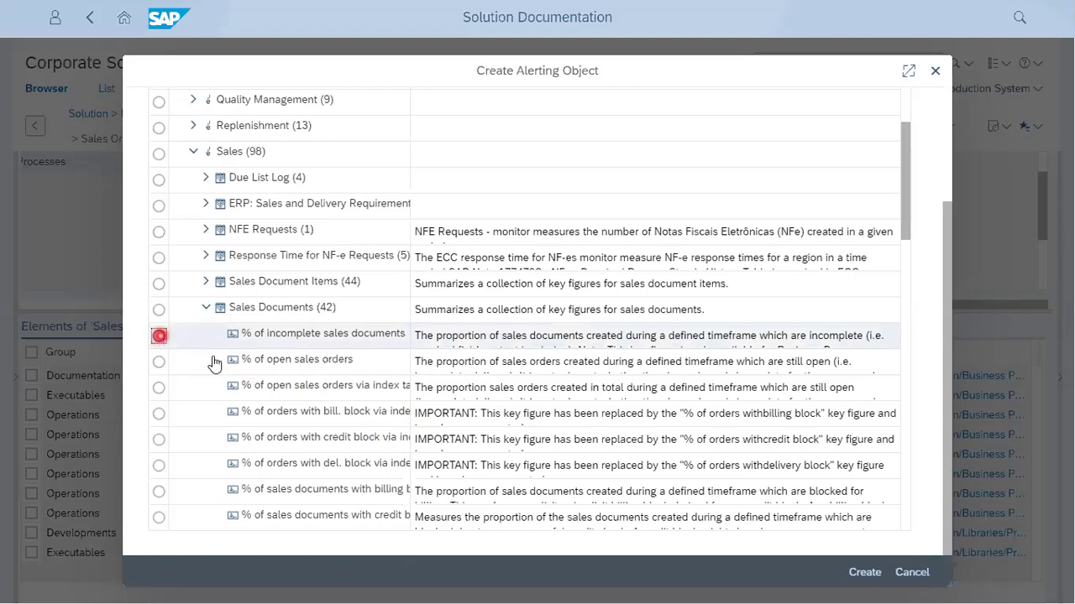
{"action": "left_click", "coordinate": [865, 572]}
{"action": "left_click", "coordinate": [865, 572]}
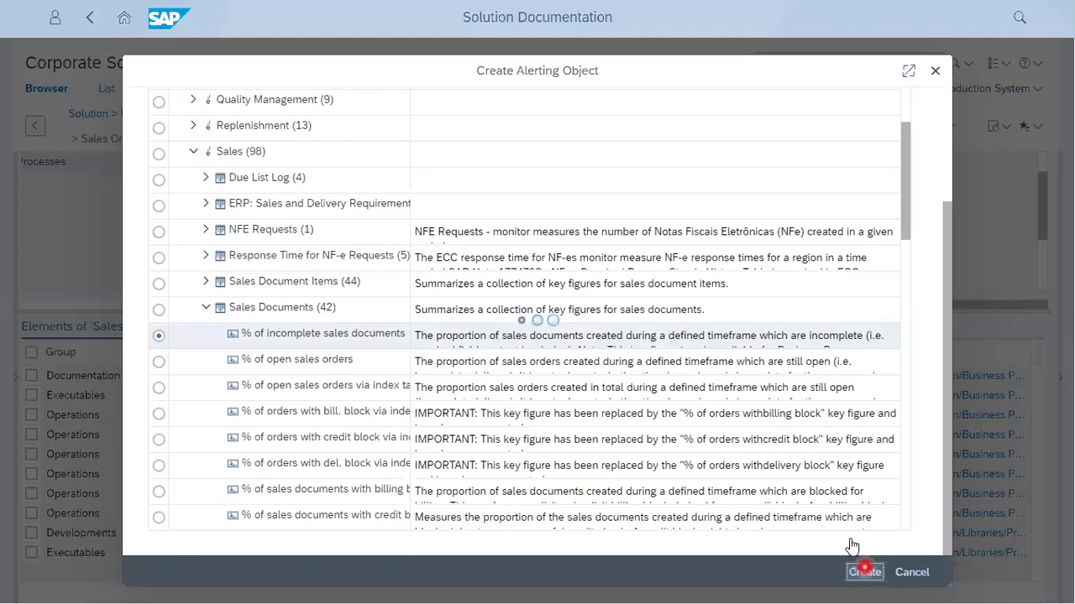
{"action": "left_click", "coordinate": [827, 432]}
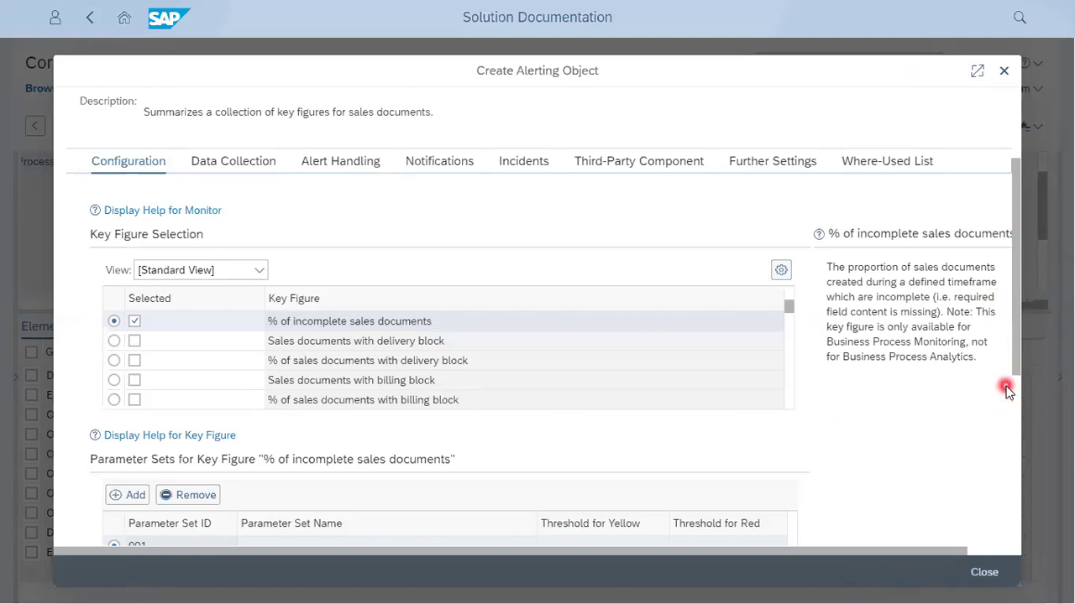
Examine the key figure selection and the filter parameters of parameter set 001 for the new alerting object.
{"action": "scroll", "coordinate": [1015, 390], "scroll_direction": "down", "scroll_amount": 5}
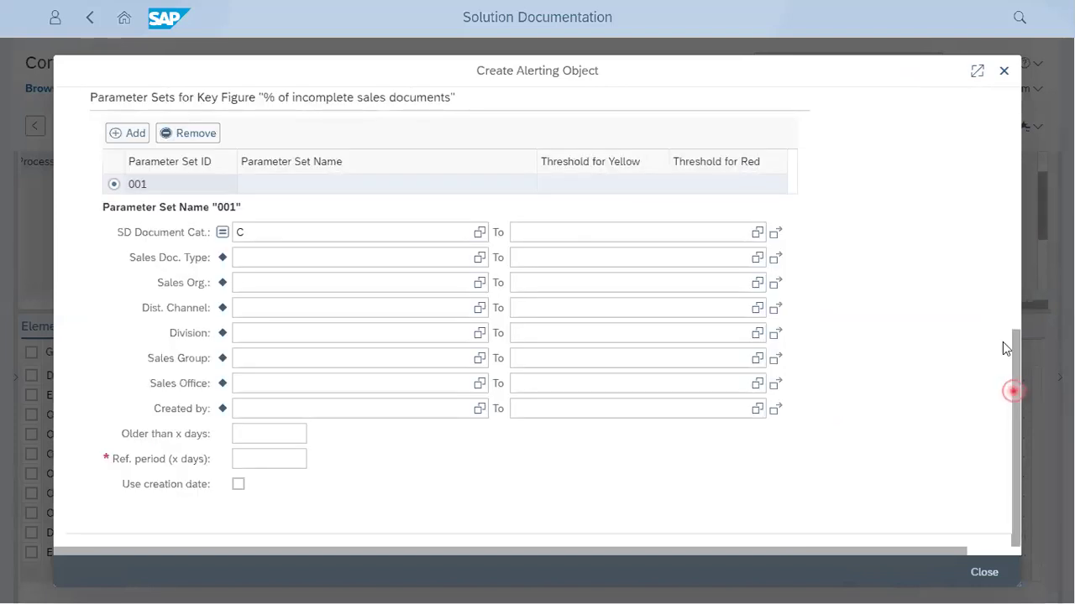
{"action": "scroll", "coordinate": [1004, 321], "scroll_direction": "up", "scroll_amount": 3}
{"action": "scroll", "coordinate": [1002, 324], "scroll_direction": "down", "scroll_amount": 2}
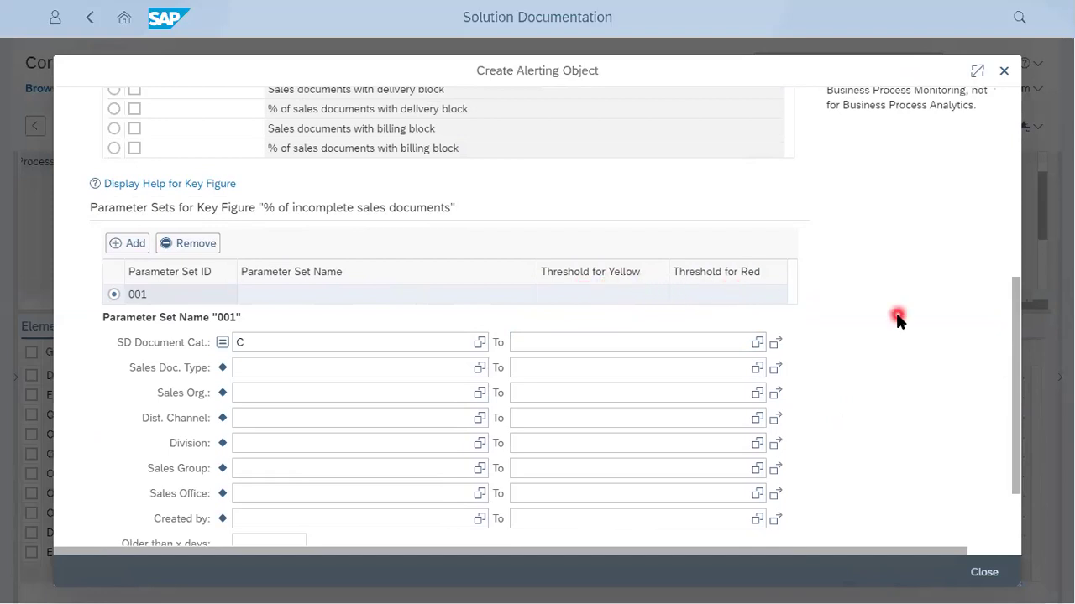
{"action": "left_click_drag", "start_coordinate": [1015, 297], "coordinate": [1023, 379]}
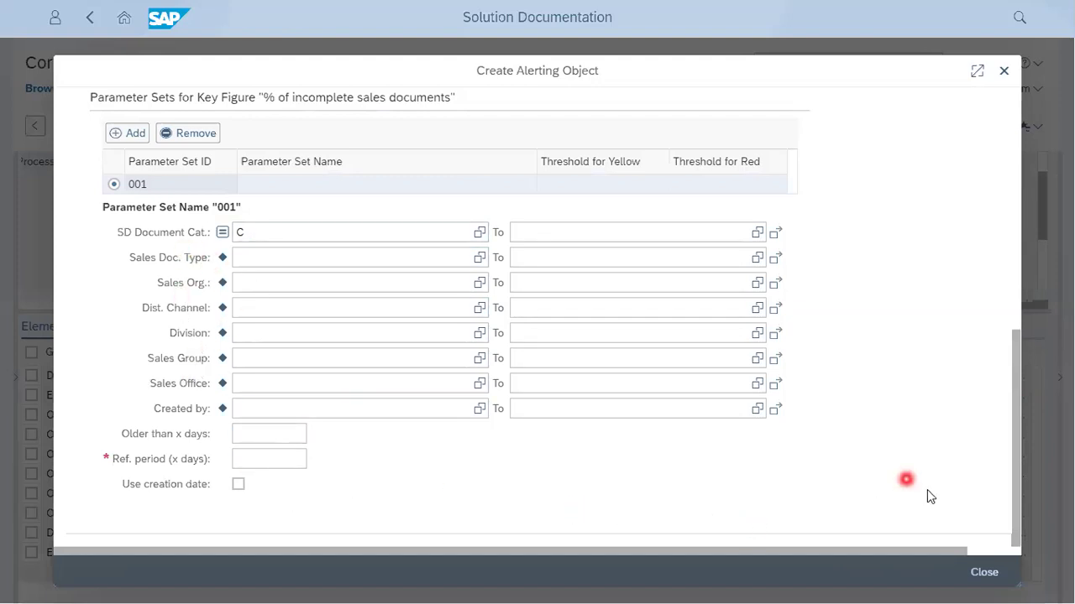
{"action": "left_click", "coordinate": [1012, 267]}
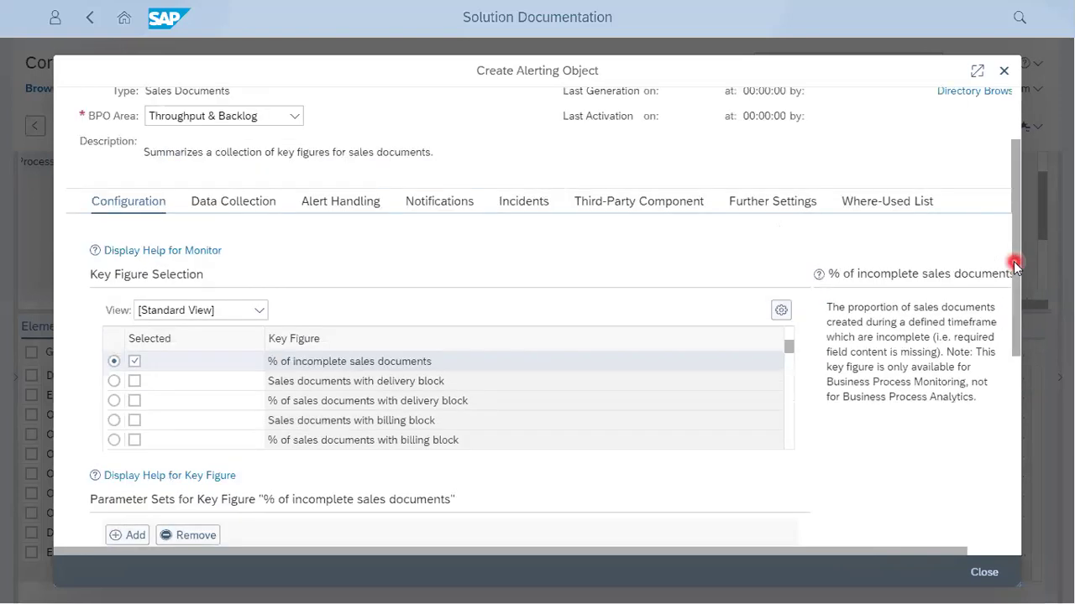
Set the data collection period of the simple schedule to every 30 minutes.
{"action": "left_click", "coordinate": [256, 204]}
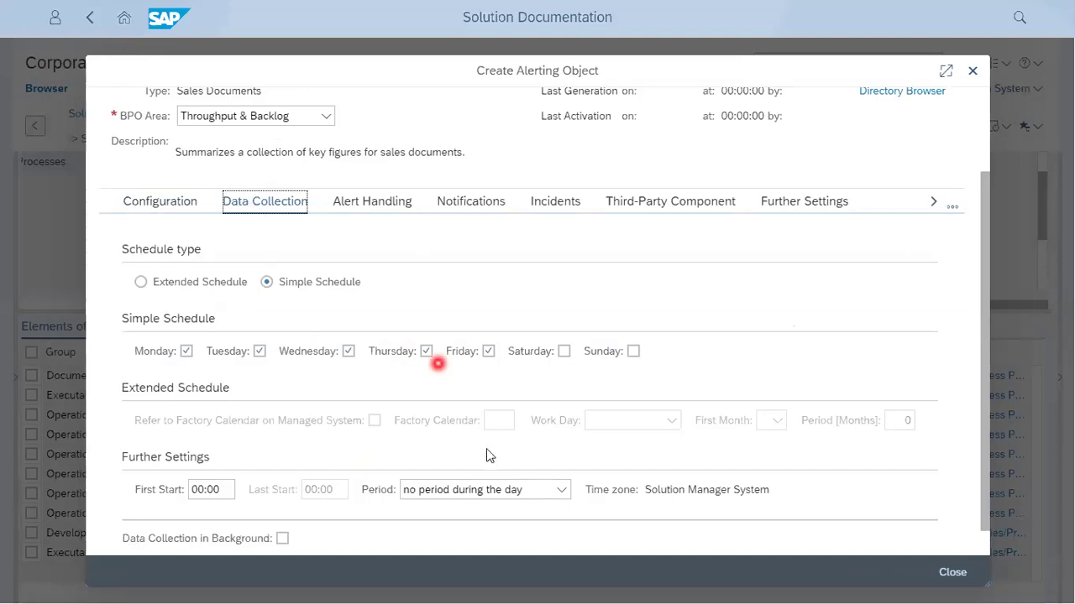
{"action": "left_click", "coordinate": [561, 490]}
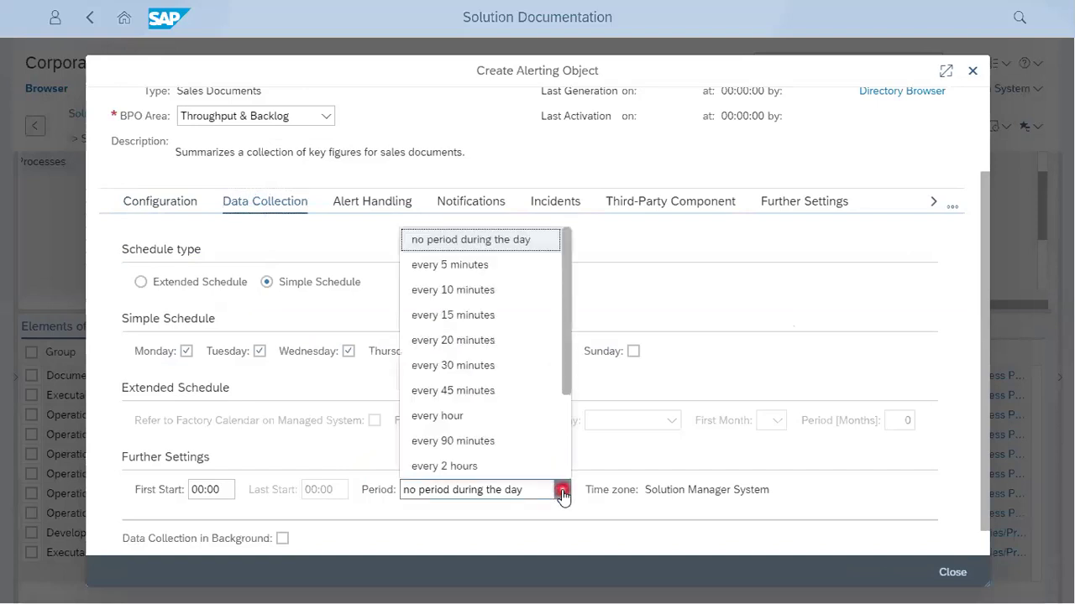
{"action": "left_click", "coordinate": [477, 365]}
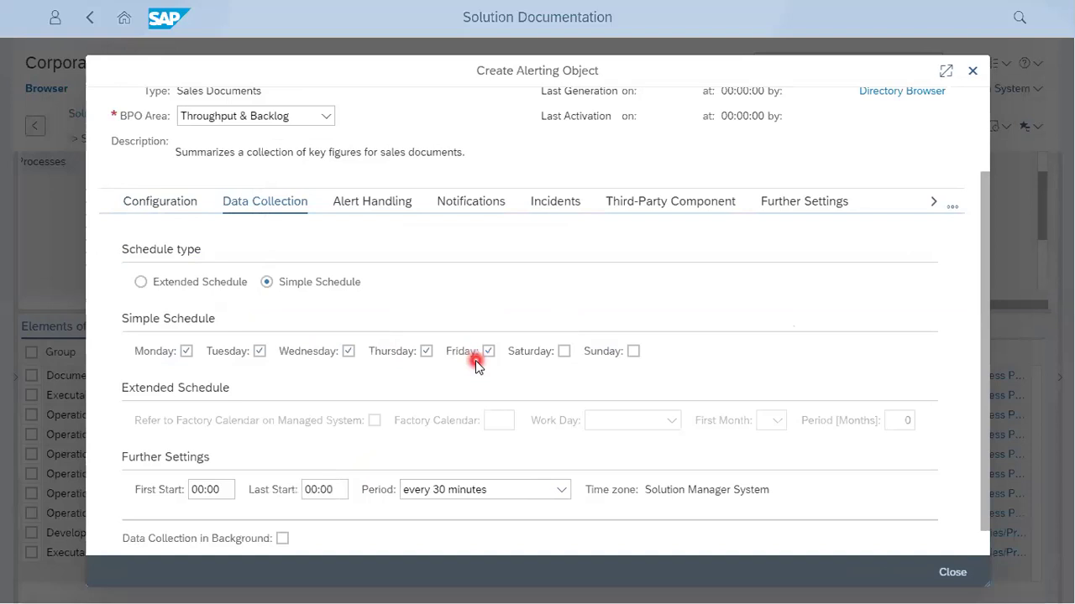
Set the last start time of the data collection to 23:59.
{"action": "left_click", "coordinate": [213, 488]}
{"action": "left_click", "coordinate": [324, 490]}
{"action": "key", "text": "BackSpace"}
{"action": "key", "text": "BackSpace"}
{"action": "key", "text": "BackSpace"}
{"action": "type", "text": "23:"}
{"action": "key", "text": "Delete"}
{"action": "key", "text": "Delete"}
{"action": "type", "text": "59"}
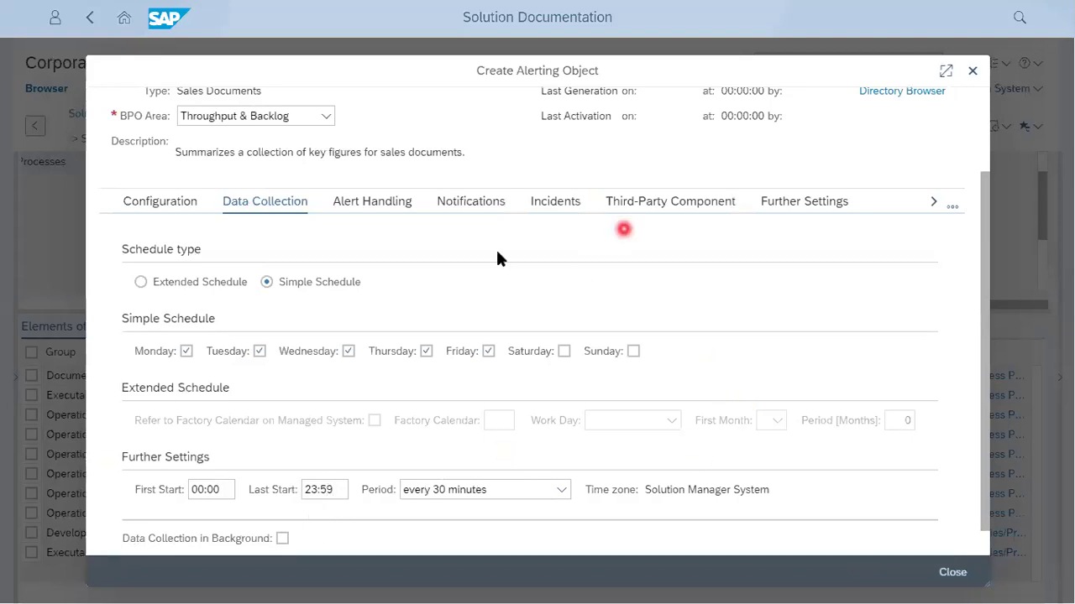
Set automatic notification to Active for the alerting object and review its sender, mode and recipient settings.
{"action": "left_click", "coordinate": [385, 210]}
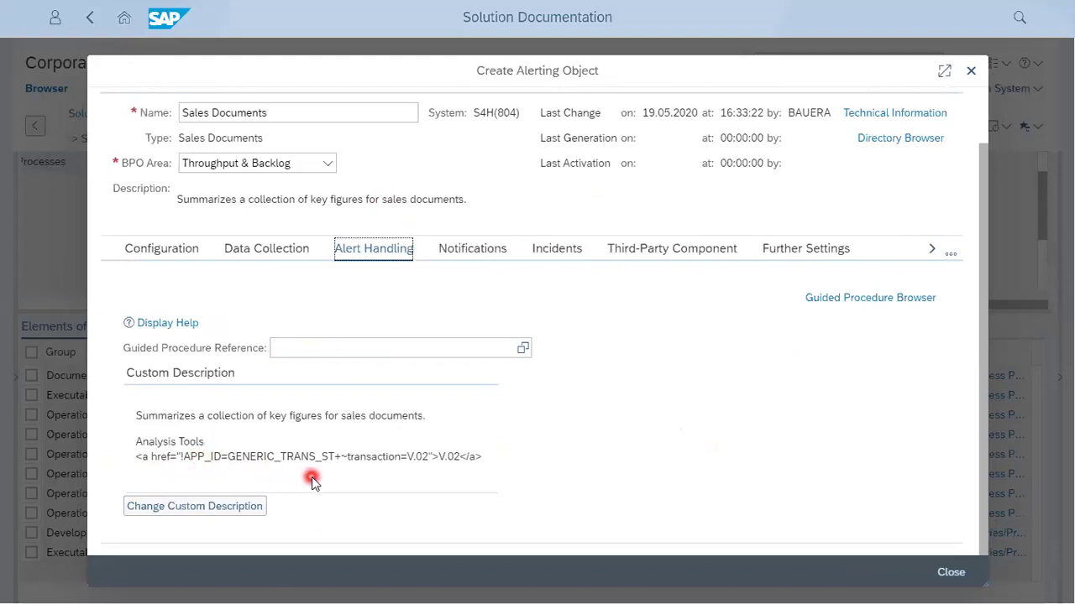
{"action": "left_click", "coordinate": [492, 251]}
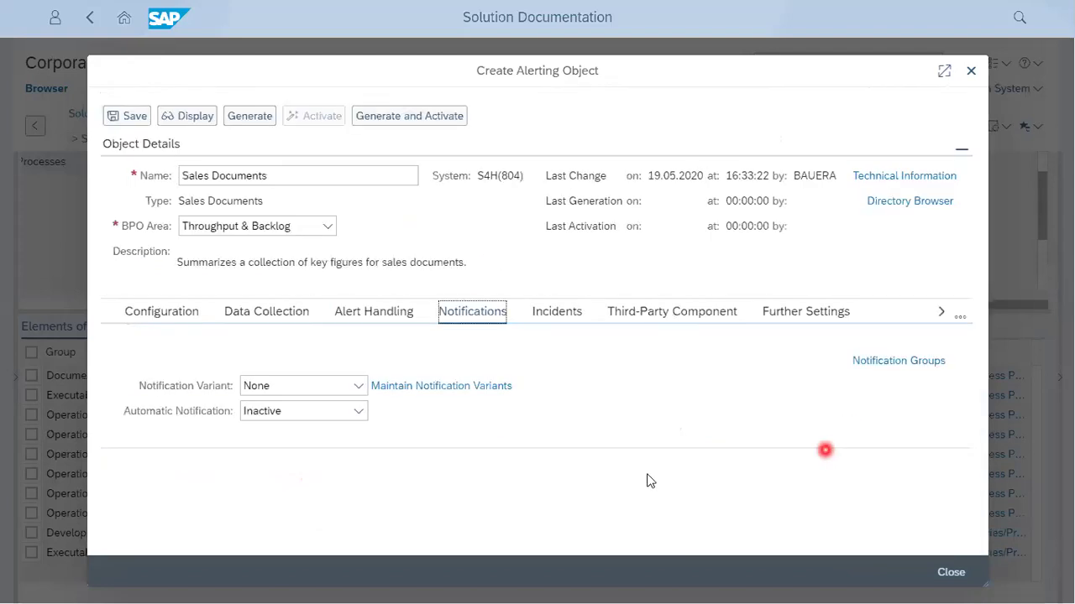
{"action": "left_click", "coordinate": [358, 413]}
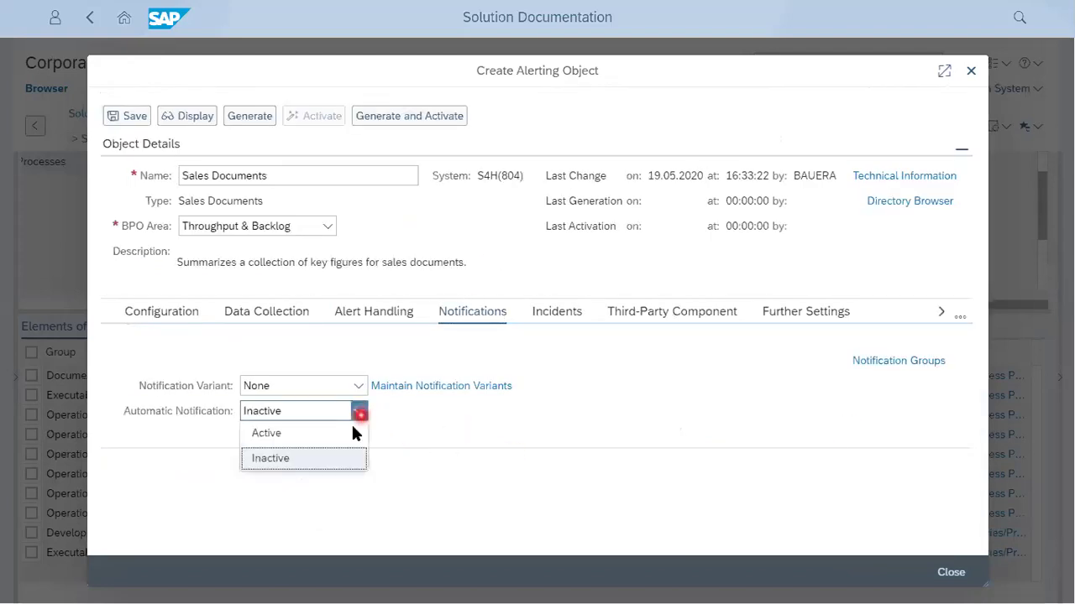
{"action": "left_click", "coordinate": [310, 439]}
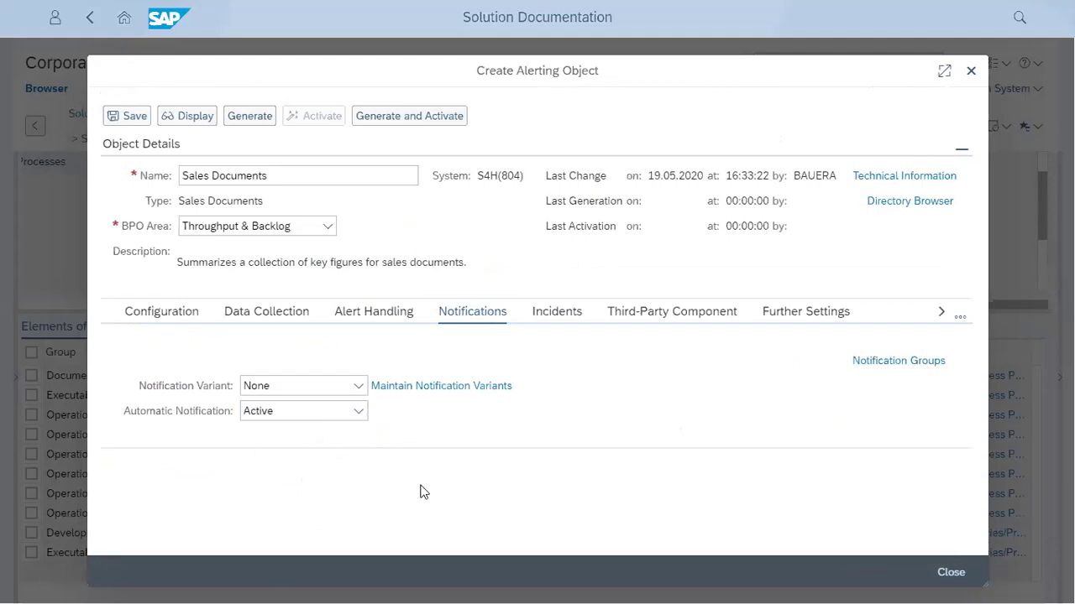
{"action": "scroll", "coordinate": [977, 484], "scroll_direction": "down", "scroll_amount": 2}
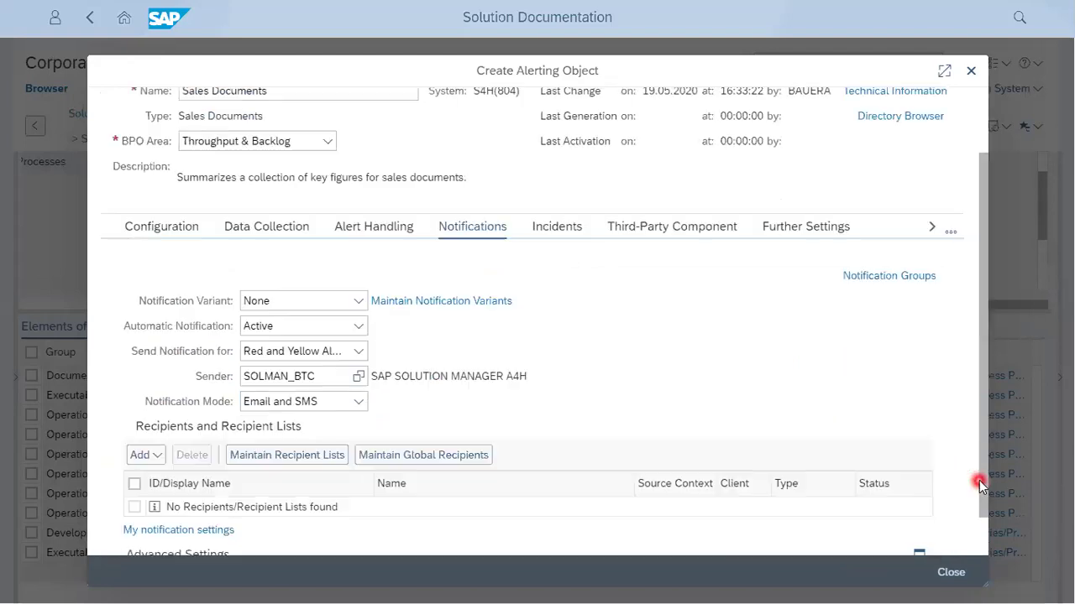
{"action": "scroll", "coordinate": [979, 484], "scroll_direction": "down", "scroll_amount": 1}
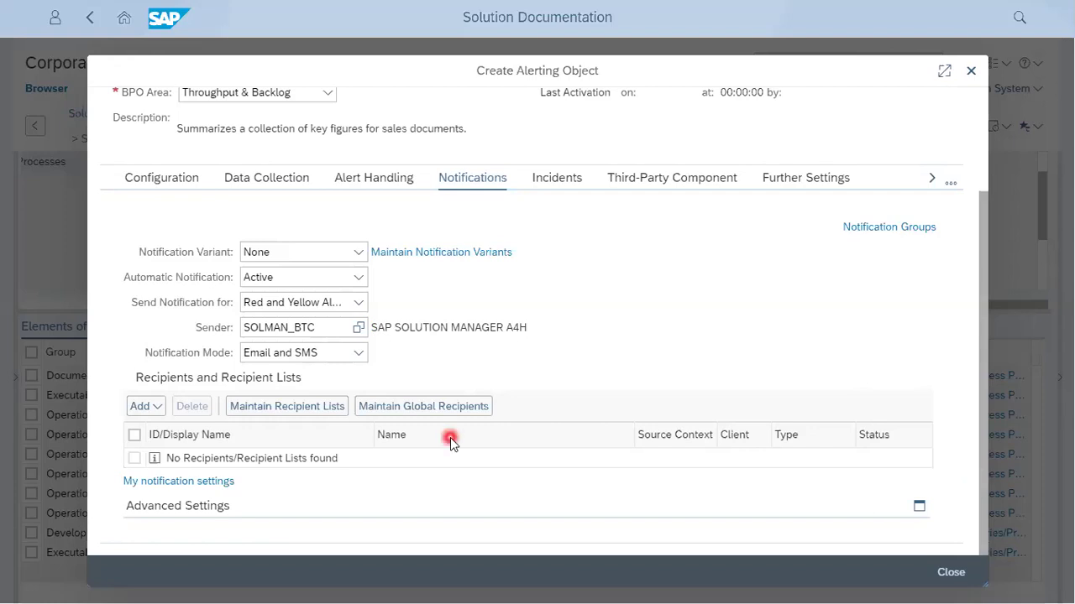
Review the incident and third-party component settings and set the BW Granularity to "No transfer to Business Warehouse".
{"action": "left_click", "coordinate": [559, 184]}
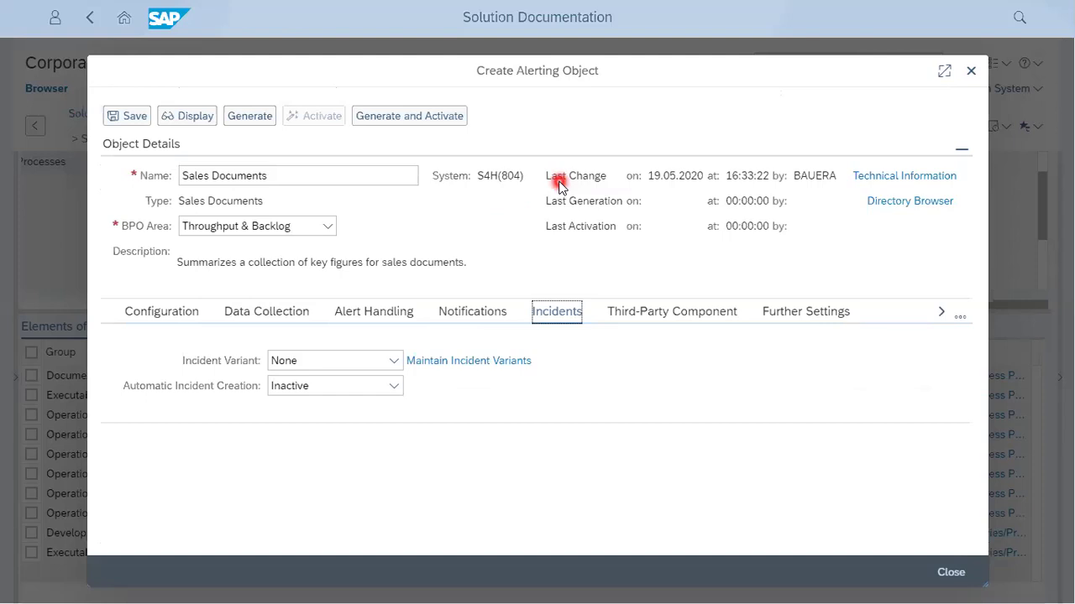
{"action": "left_click", "coordinate": [674, 319]}
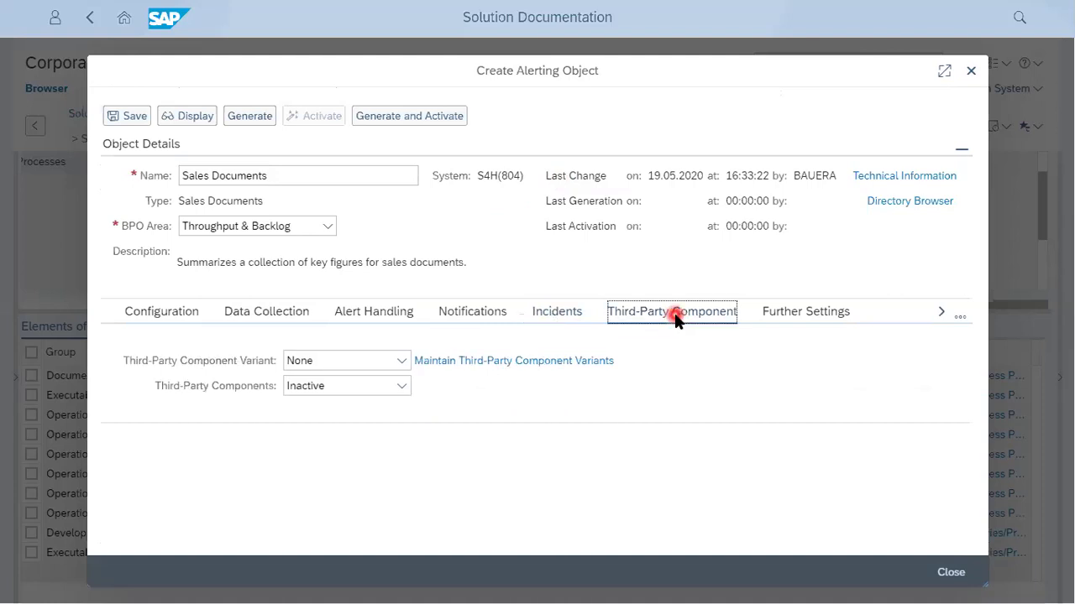
{"action": "left_click", "coordinate": [807, 321]}
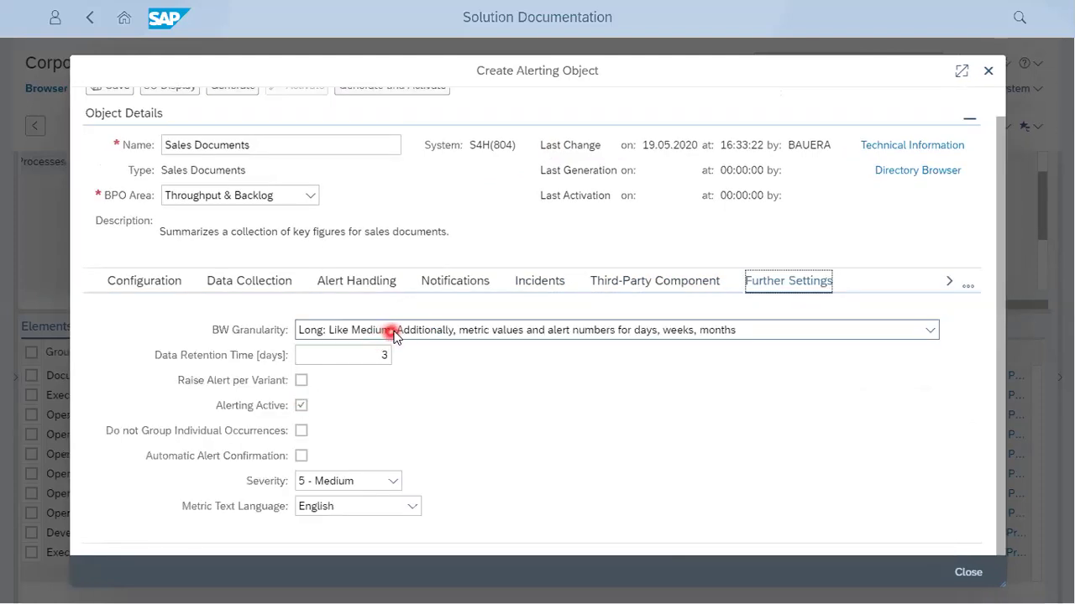
{"action": "mouse_move", "coordinate": [395, 334]}
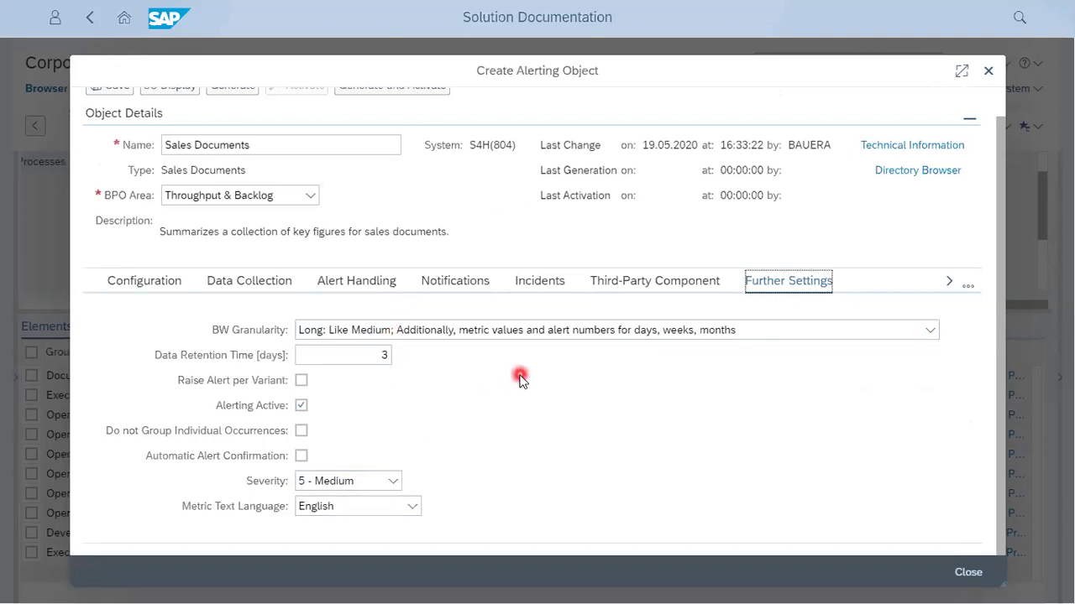
{"action": "left_click", "coordinate": [930, 330]}
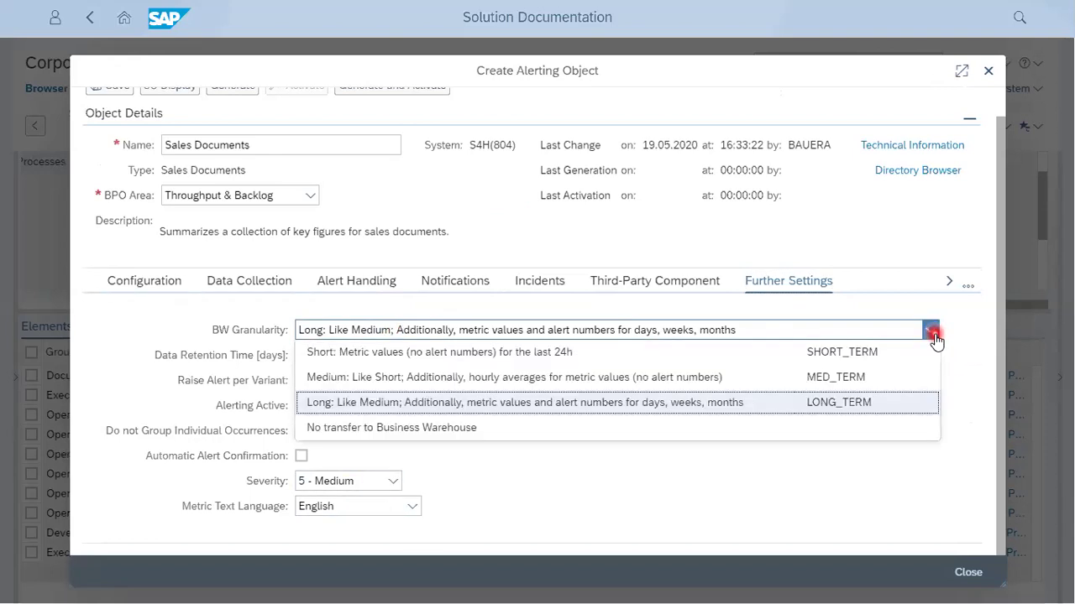
{"action": "left_click", "coordinate": [613, 428]}
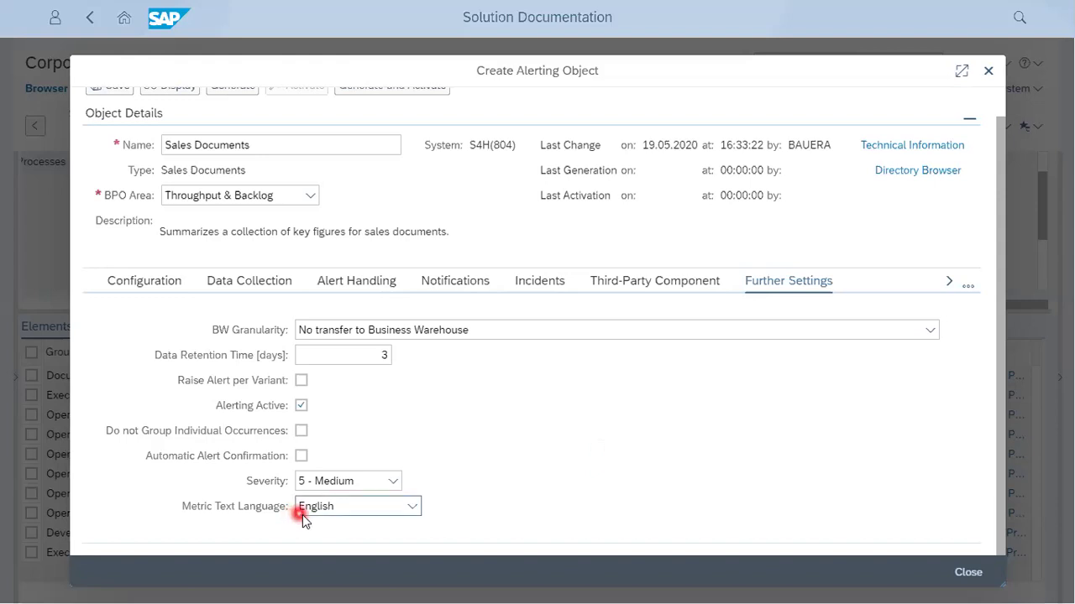
{"action": "left_click", "coordinate": [949, 279]}
{"action": "left_click", "coordinate": [150, 282]}
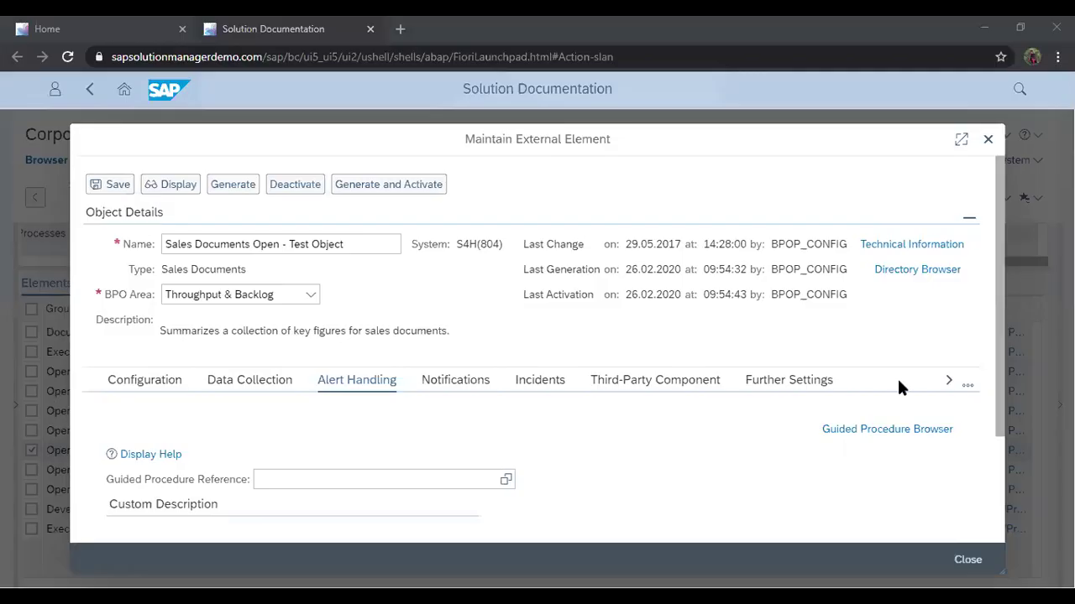
Save the alerting object "Sales Documents Open - Test Object".
{"action": "left_click", "coordinate": [575, 429]}
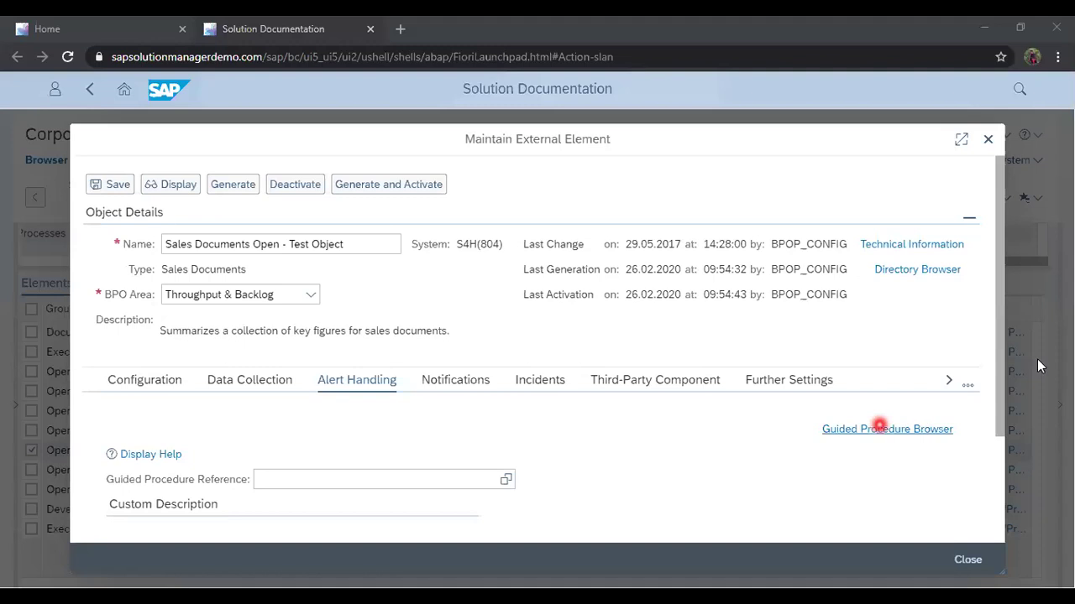
{"action": "left_click_drag", "start_coordinate": [1004, 307], "coordinate": [954, 328]}
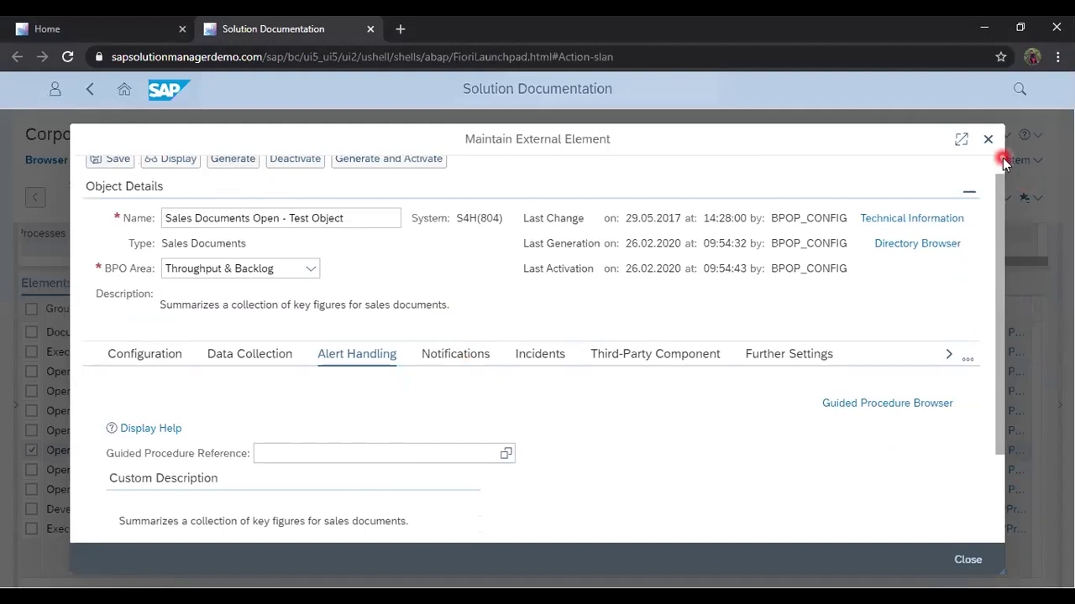
{"action": "scroll", "coordinate": [1003, 157], "scroll_direction": "up", "scroll_amount": 1}
{"action": "left_click", "coordinate": [115, 183]}
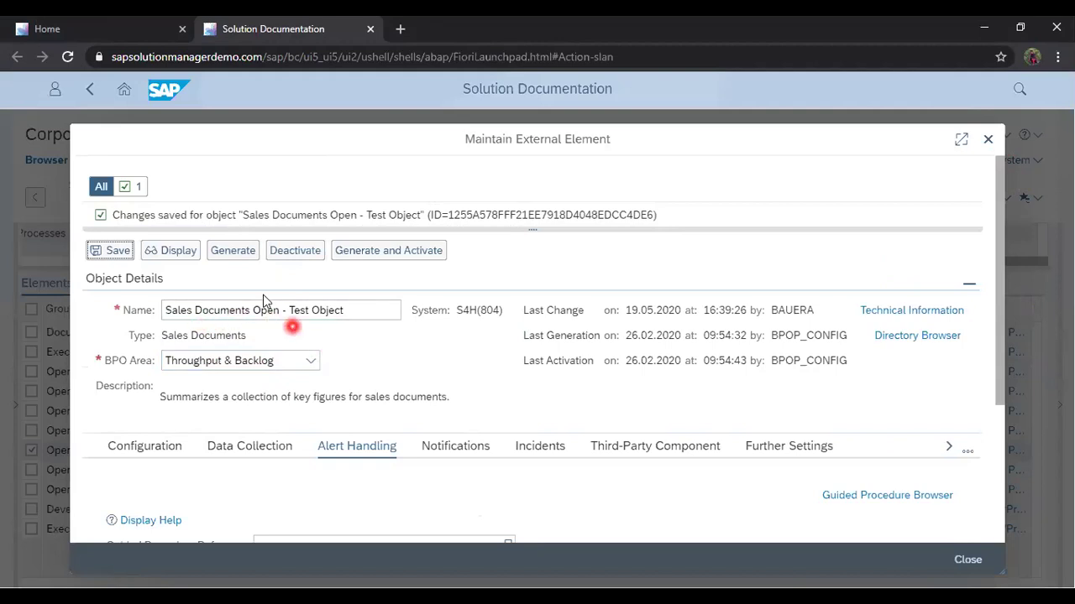
Generate and activate the alerting object "Sales Documents Open - Test Object" and close its maintenance dialog.
{"action": "left_click", "coordinate": [239, 259]}
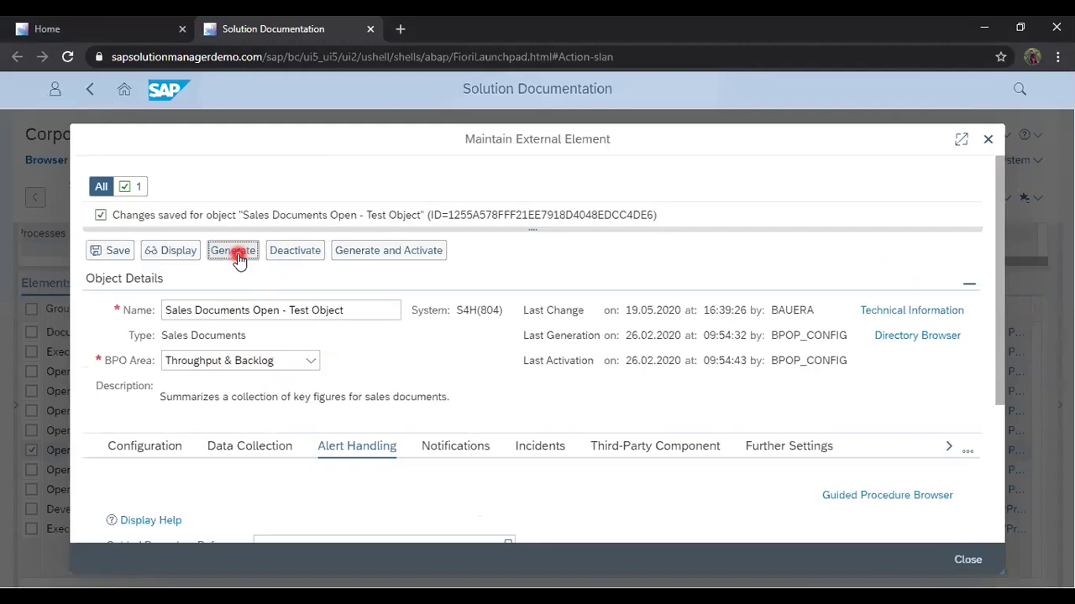
{"action": "left_click", "coordinate": [390, 259]}
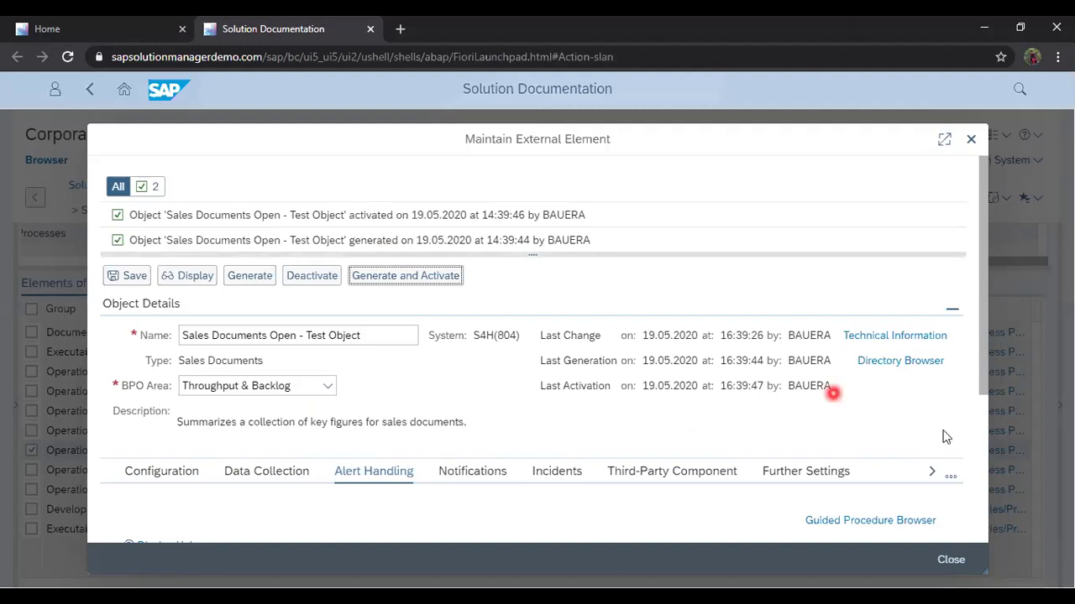
{"action": "left_click", "coordinate": [982, 444]}
{"action": "scroll", "coordinate": [982, 444], "scroll_direction": "down", "scroll_amount": 3}
{"action": "left_click_drag", "start_coordinate": [982, 444], "coordinate": [980, 516]}
{"action": "left_click_drag", "start_coordinate": [1013, 344], "coordinate": [873, 285]}
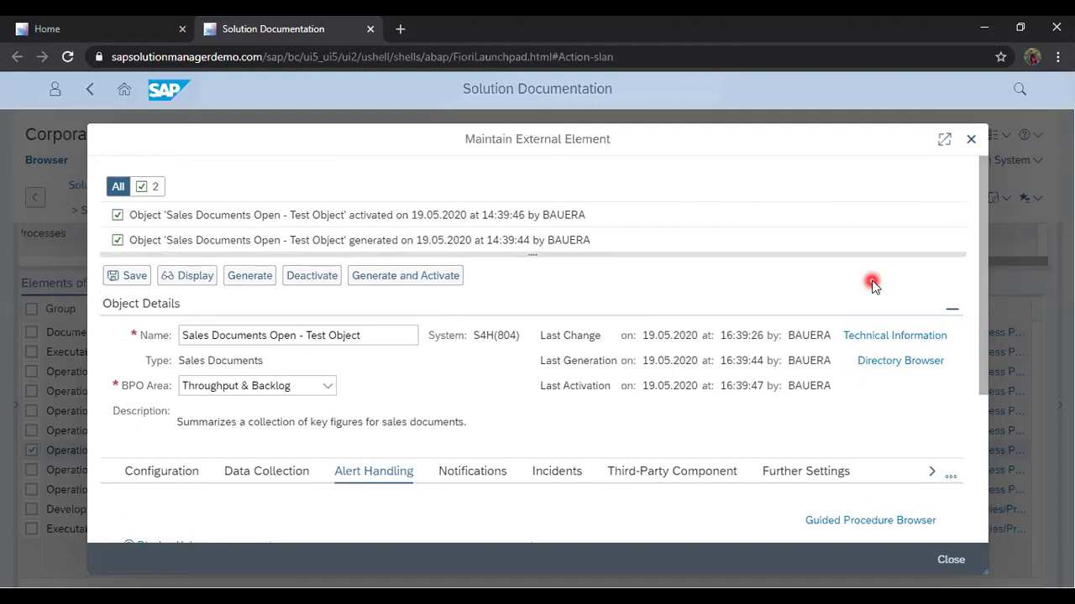
{"action": "left_click", "coordinate": [952, 561]}
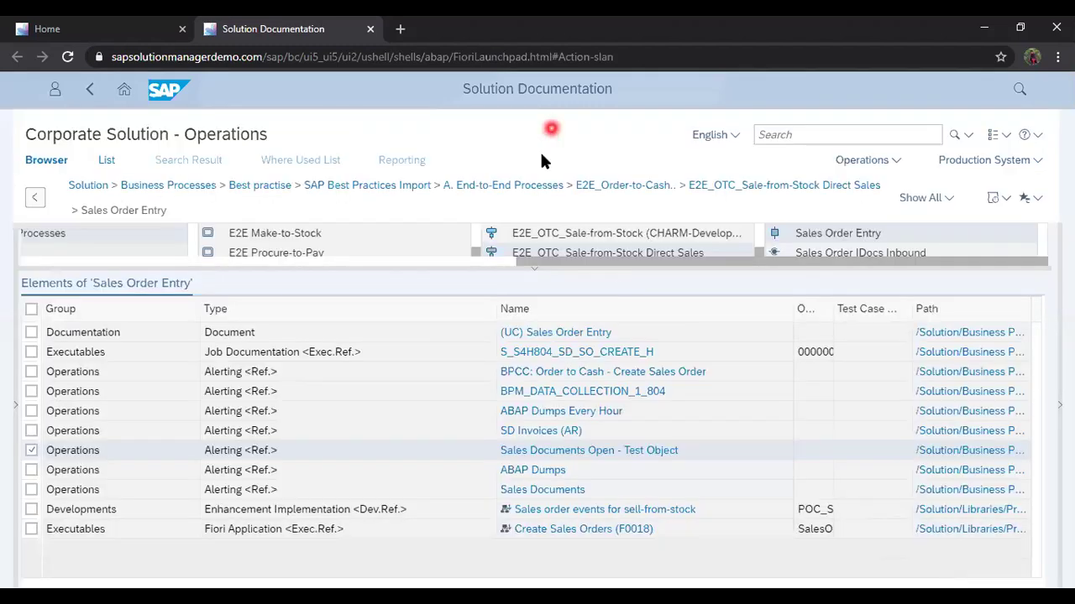
Enlarge the process structure area and open the available actions for the E2E_OTC_Sale-from-Stock Internet Sales process.
{"action": "left_click", "coordinate": [534, 264]}
{"action": "left_click_drag", "start_coordinate": [534, 265], "coordinate": [534, 315]}
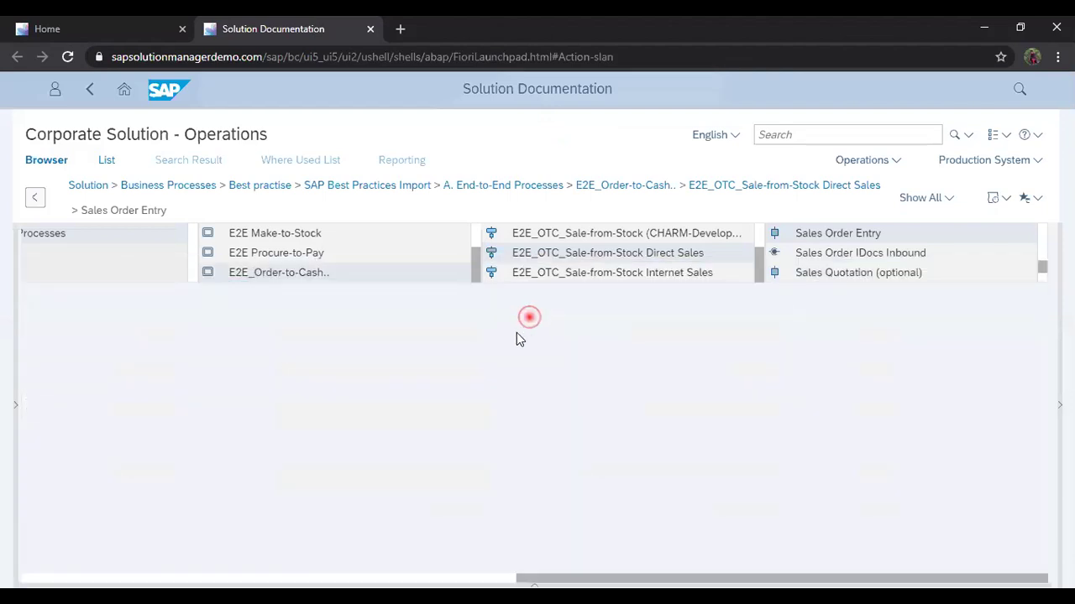
{"action": "left_click", "coordinate": [748, 509]}
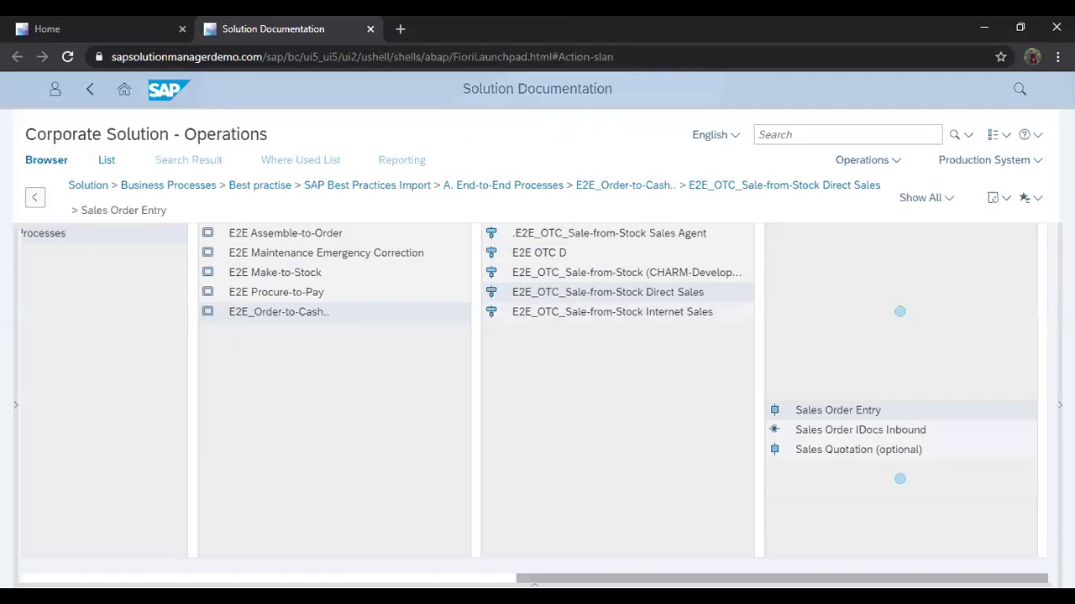
{"action": "right_click", "coordinate": [612, 311]}
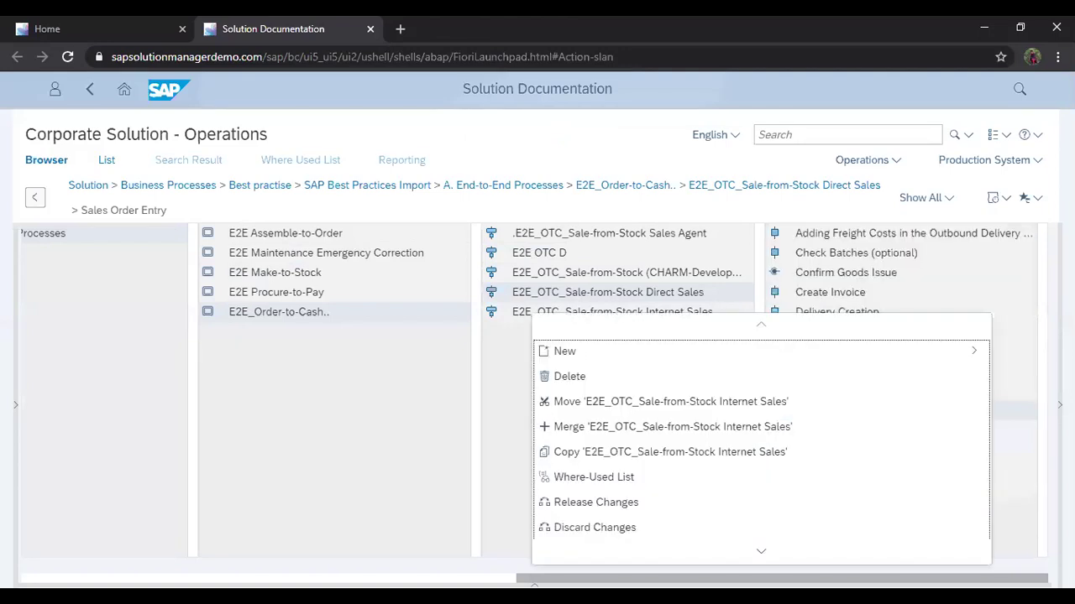